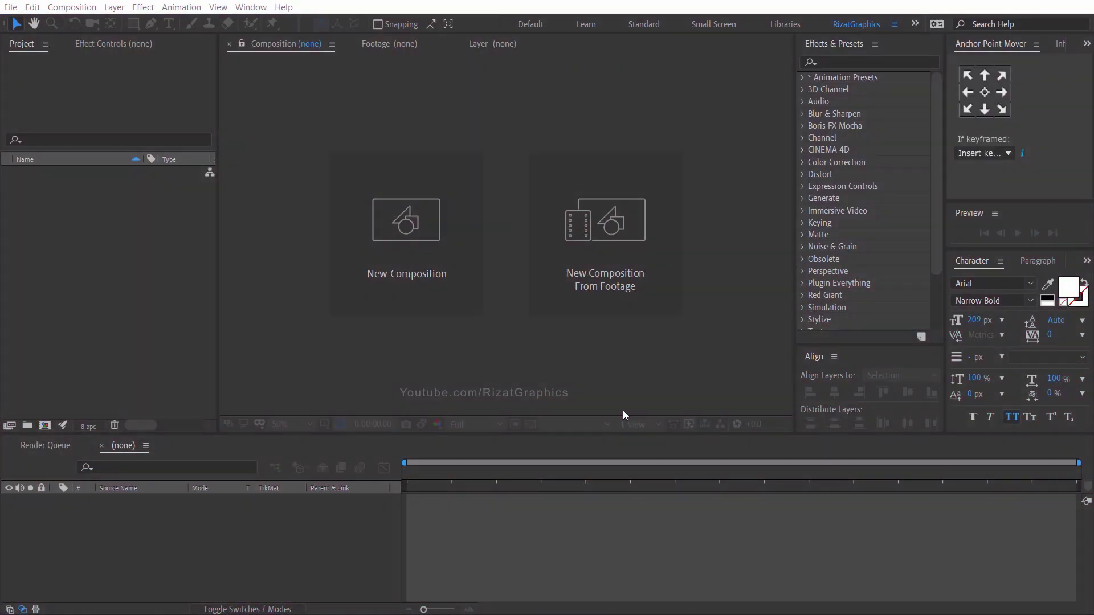
Set up the new comp 'Realistic Fire Animation' at 1920×1080, 30 fps, 0:00:05:00
click(470, 293)
text(Realistic Fire Animation)
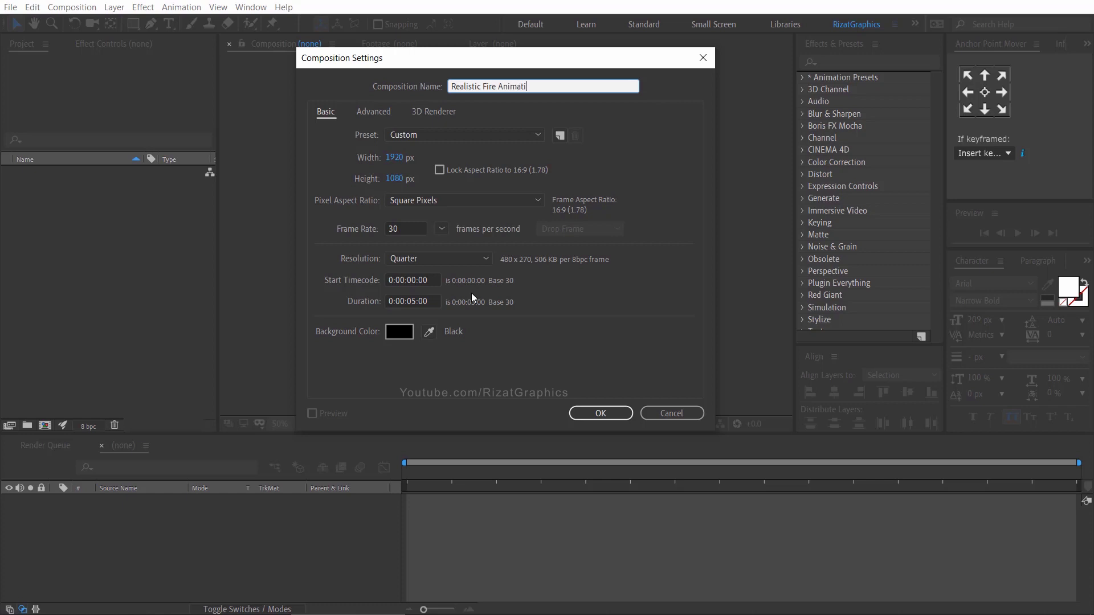
click(399, 157)
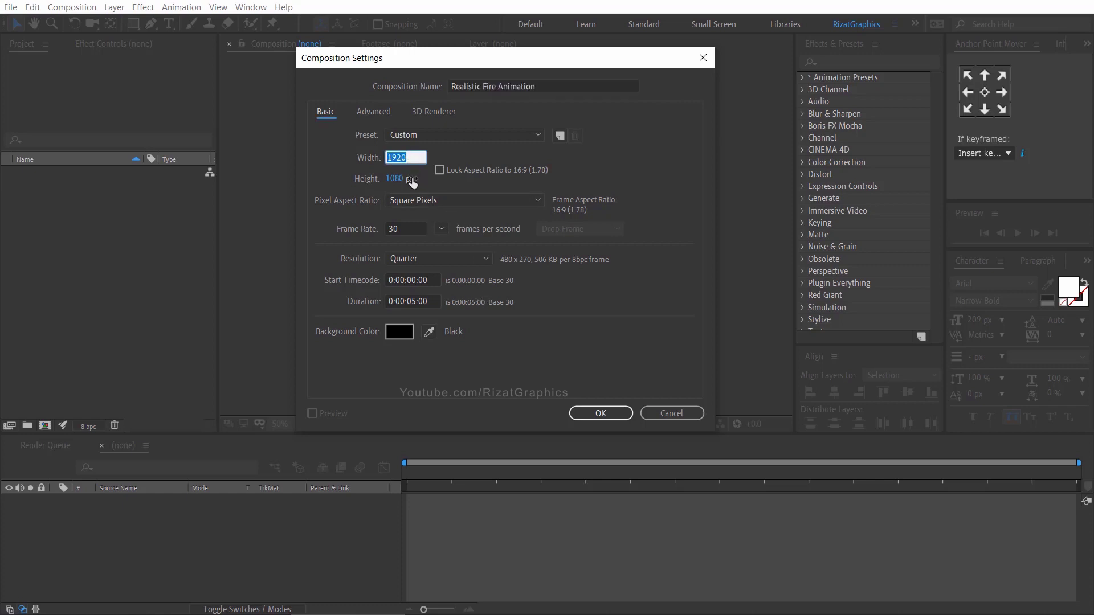
click(410, 178)
click(415, 227)
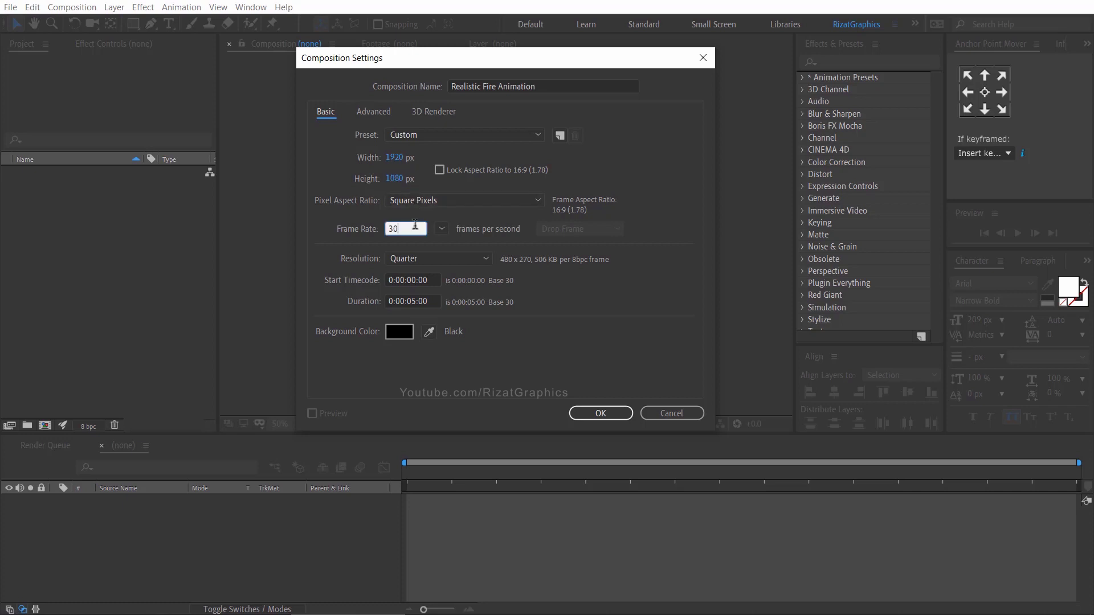
click(435, 311)
click(433, 302)
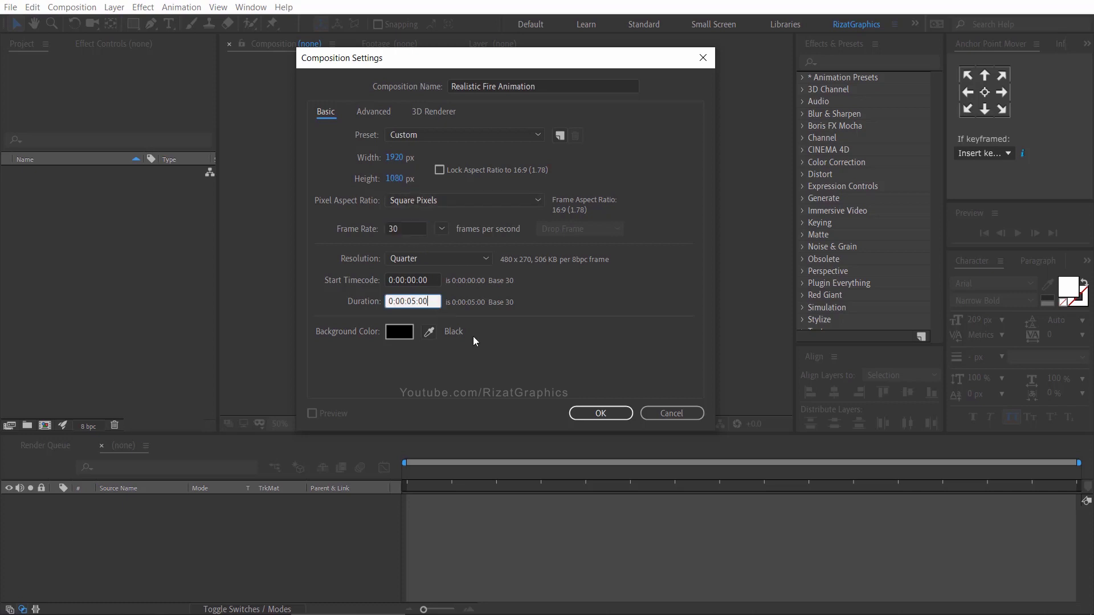
click(603, 416)
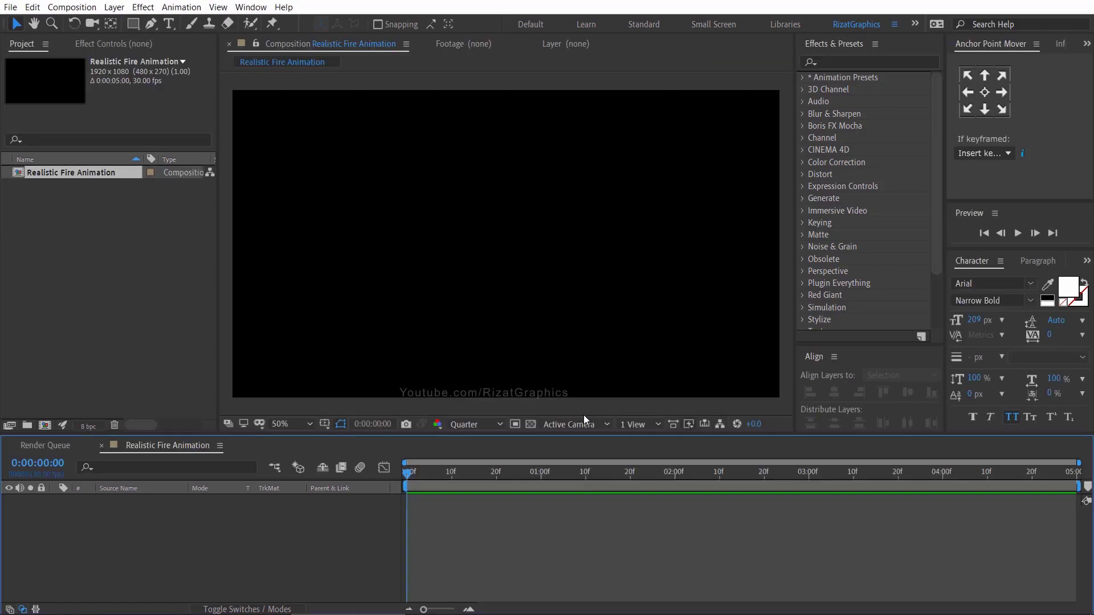
Select the Pen tool with a solid white fill and no stroke
click(151, 24)
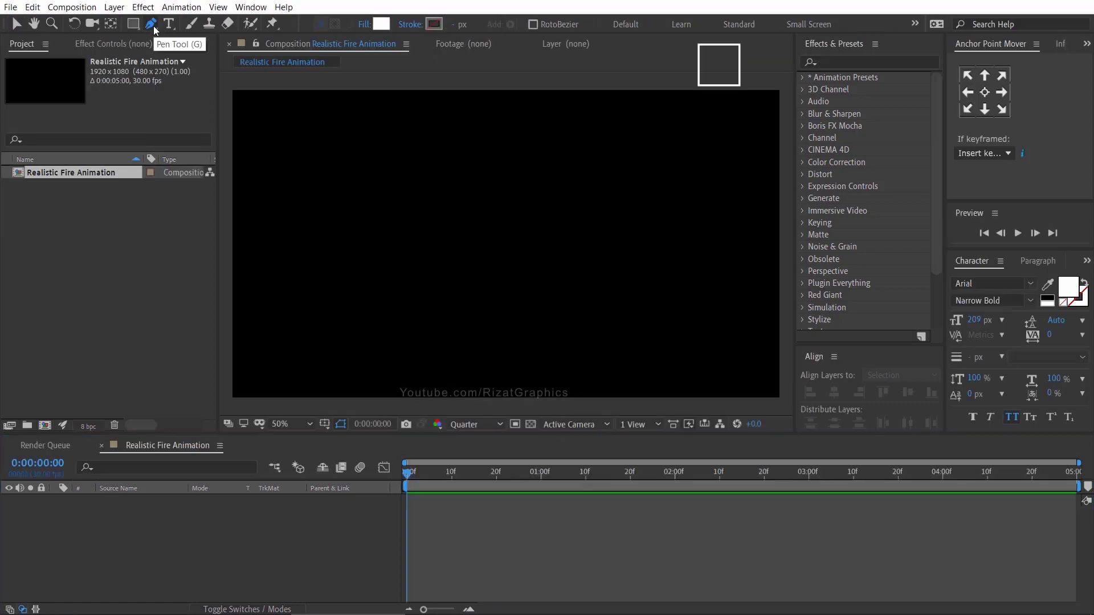
click(364, 26)
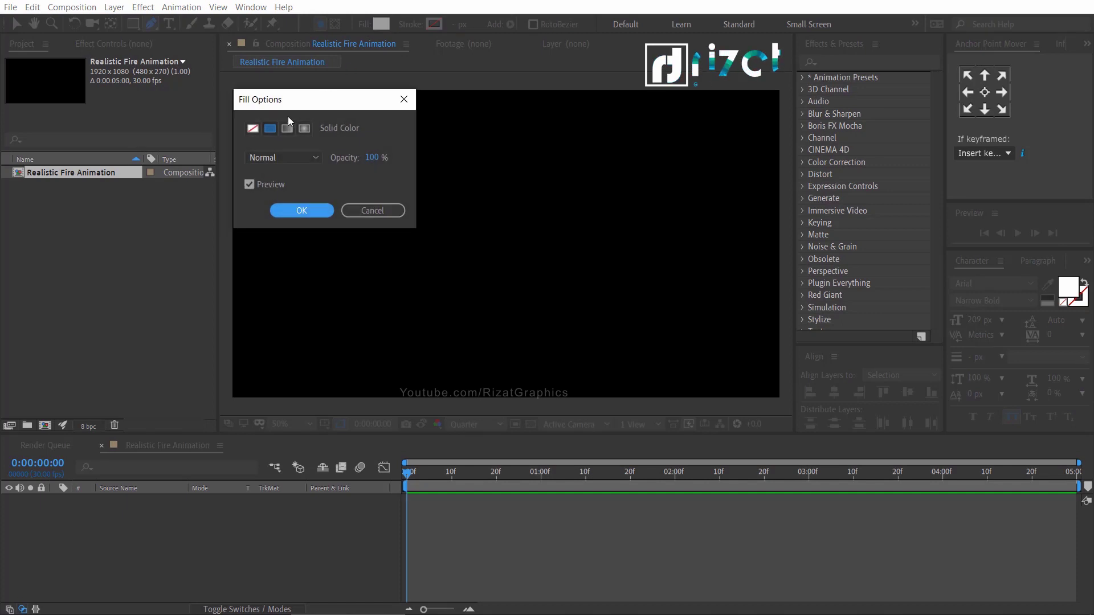
click(295, 211)
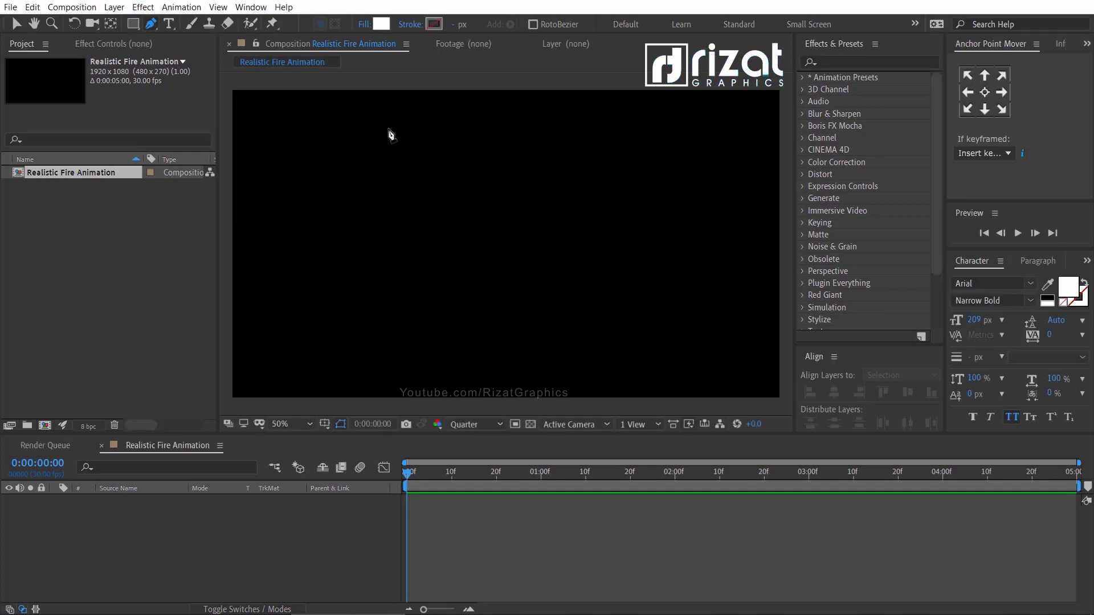
click(410, 25)
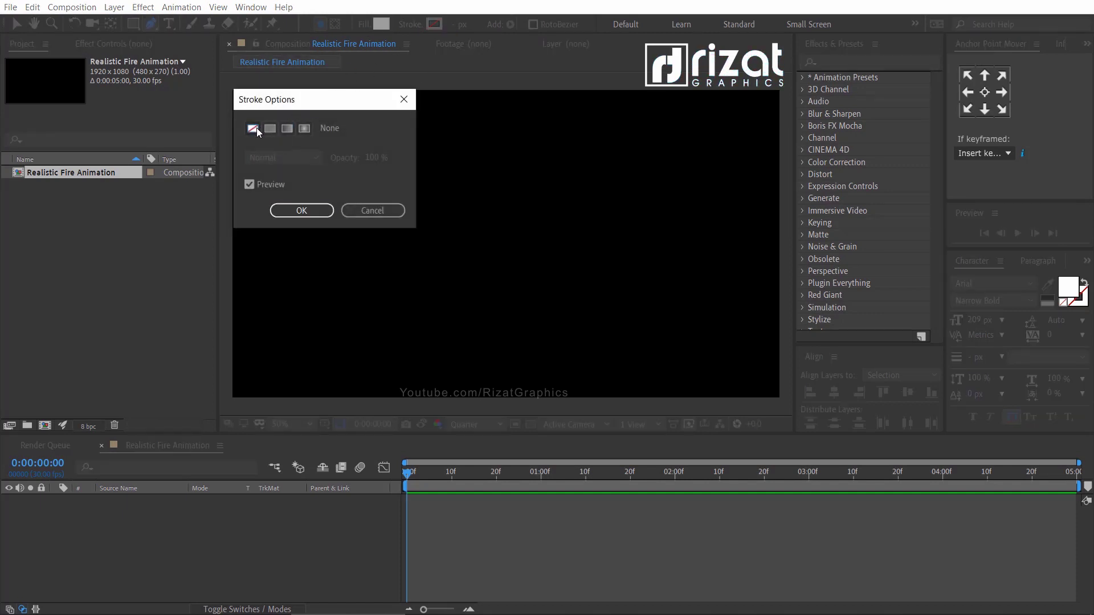
click(302, 210)
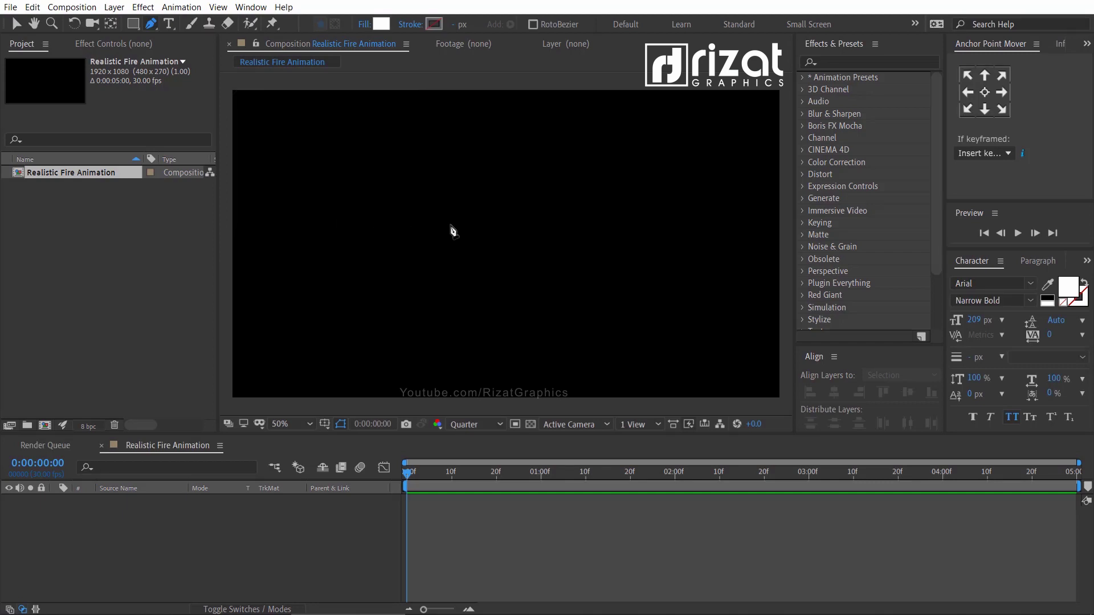
Draw a closed teardrop path with a top point and a curved bottom point
click(502, 160)
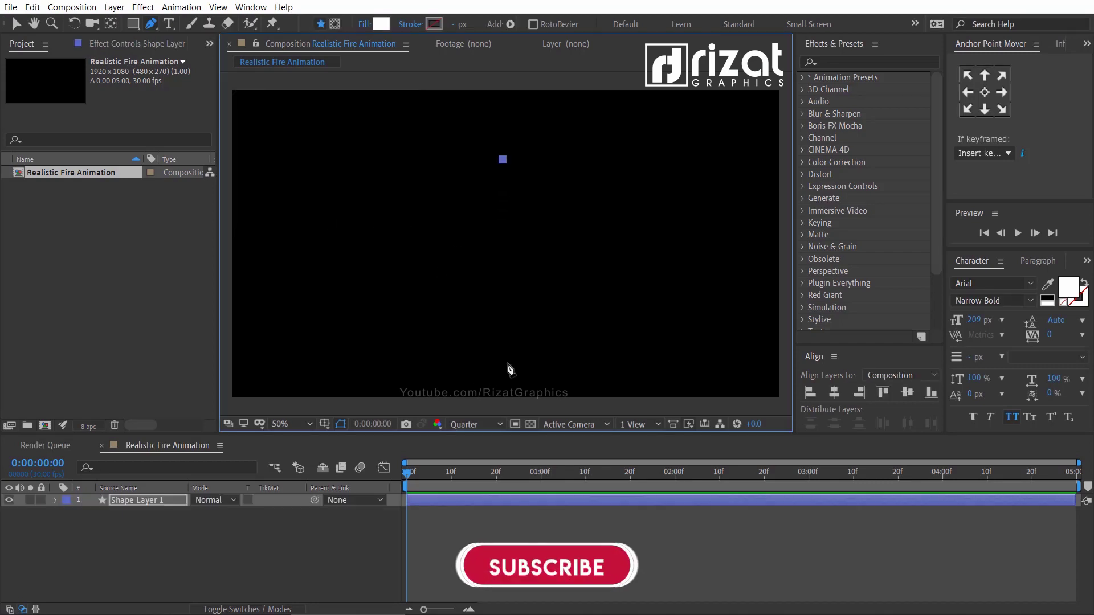
drag(502, 360, 633, 388)
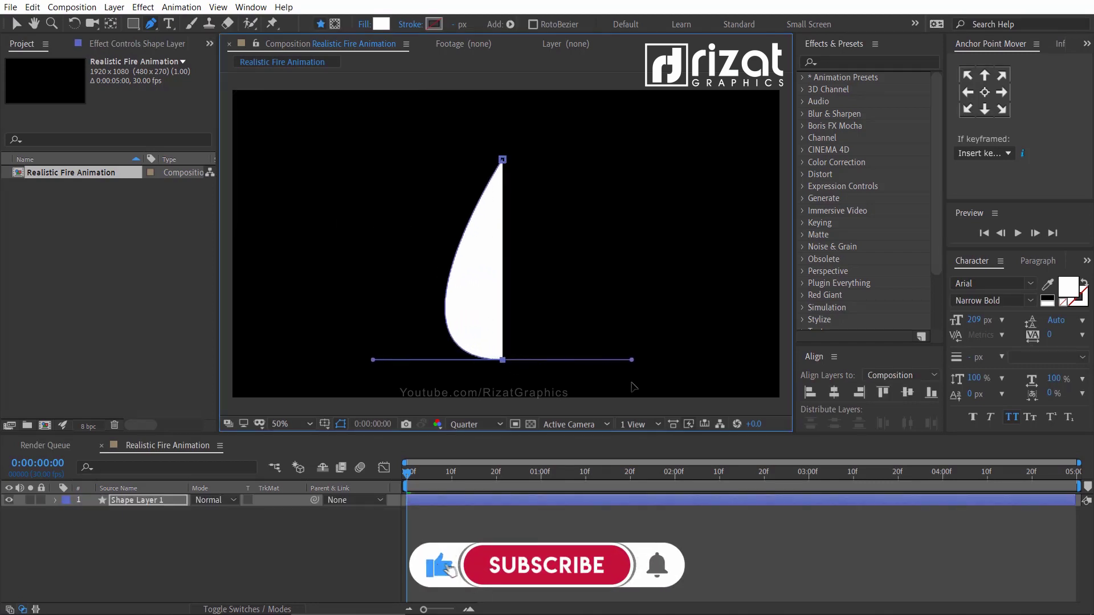
click(502, 160)
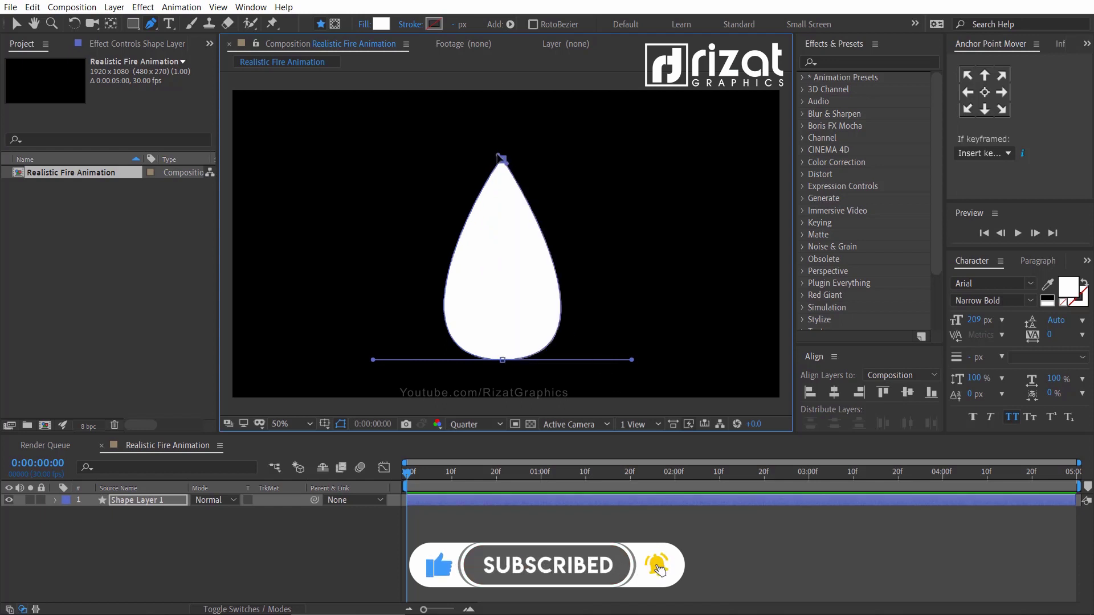
drag(502, 159, 517, 160)
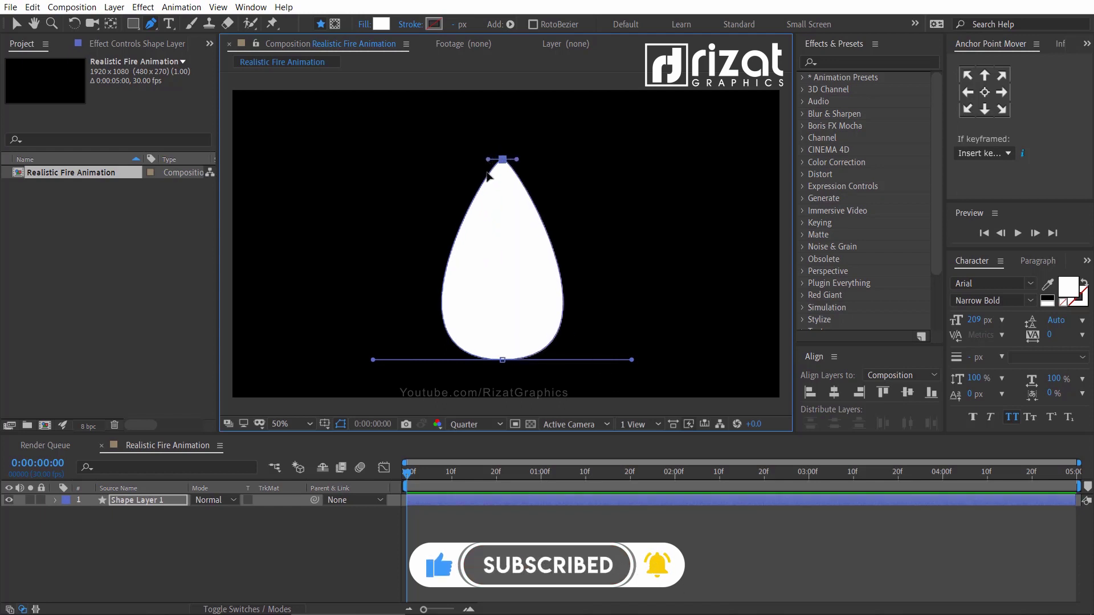
drag(632, 359, 624, 360)
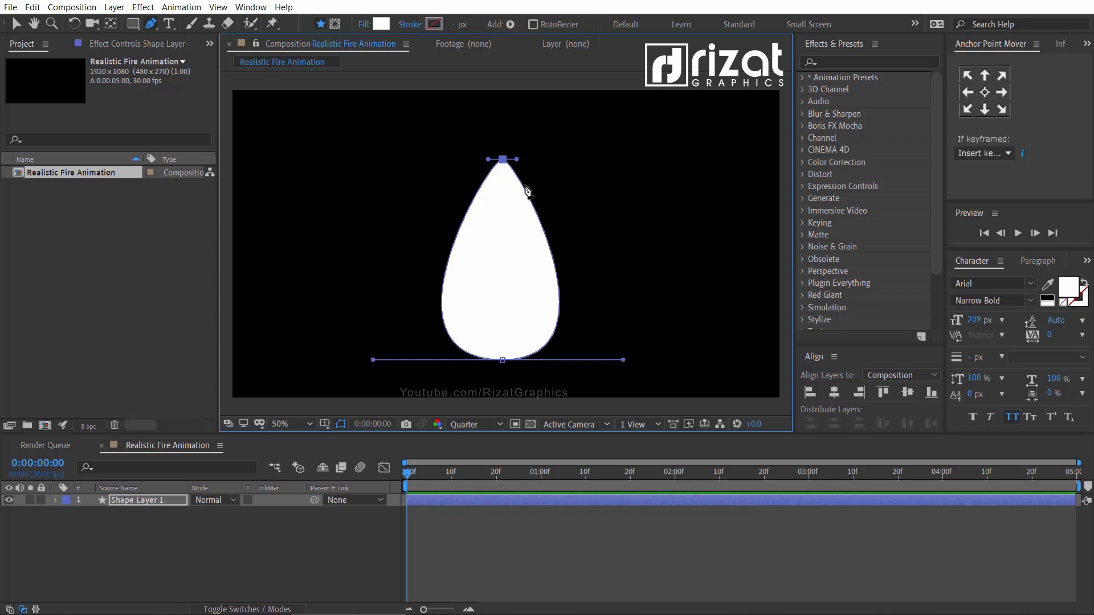
Zoom in on the tip and shorten both handles to sharpen it
key(period)
key(period)
scroll(506, 159, up, 3)
key(period)
key(period)
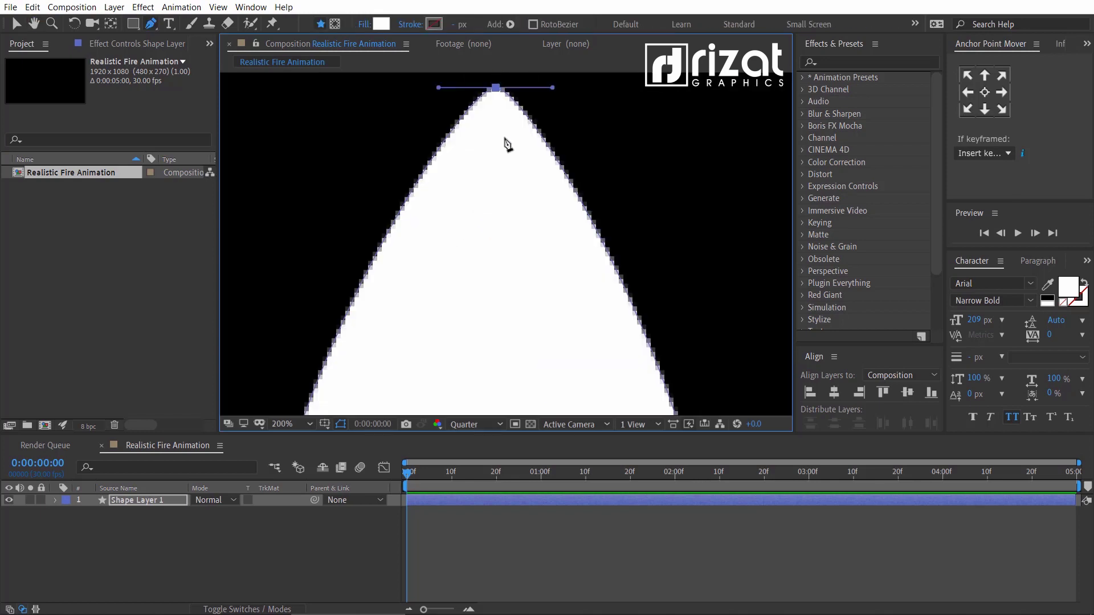
drag(506, 145, 500, 240)
key(period)
key(g)
drag(601, 190, 514, 191)
drag(374, 190, 471, 190)
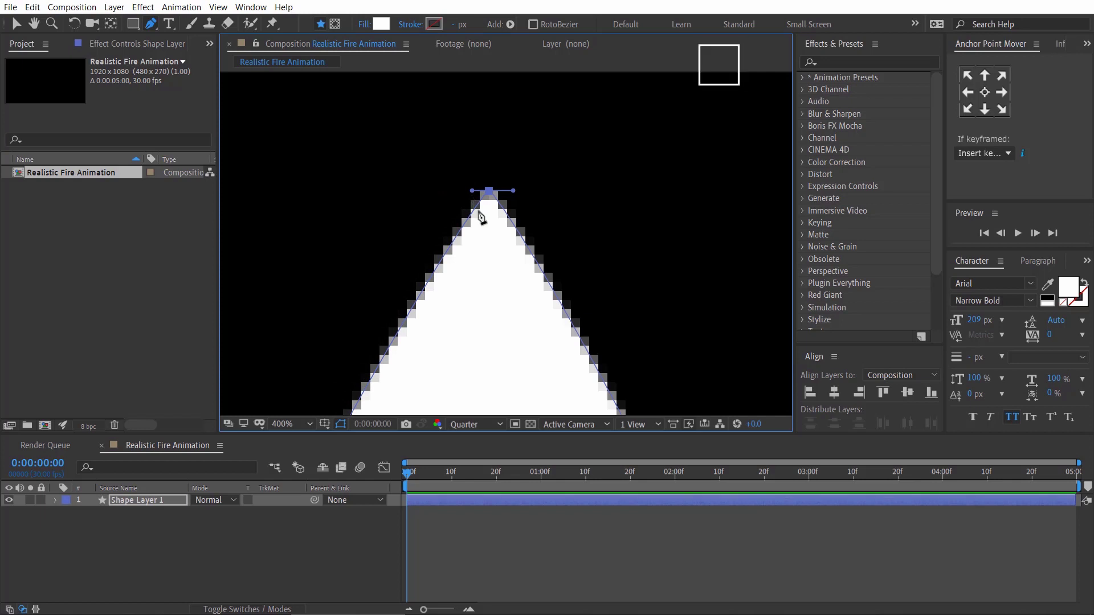
Zoom back out to the whole drop and narrow its left bulge
key(comma)
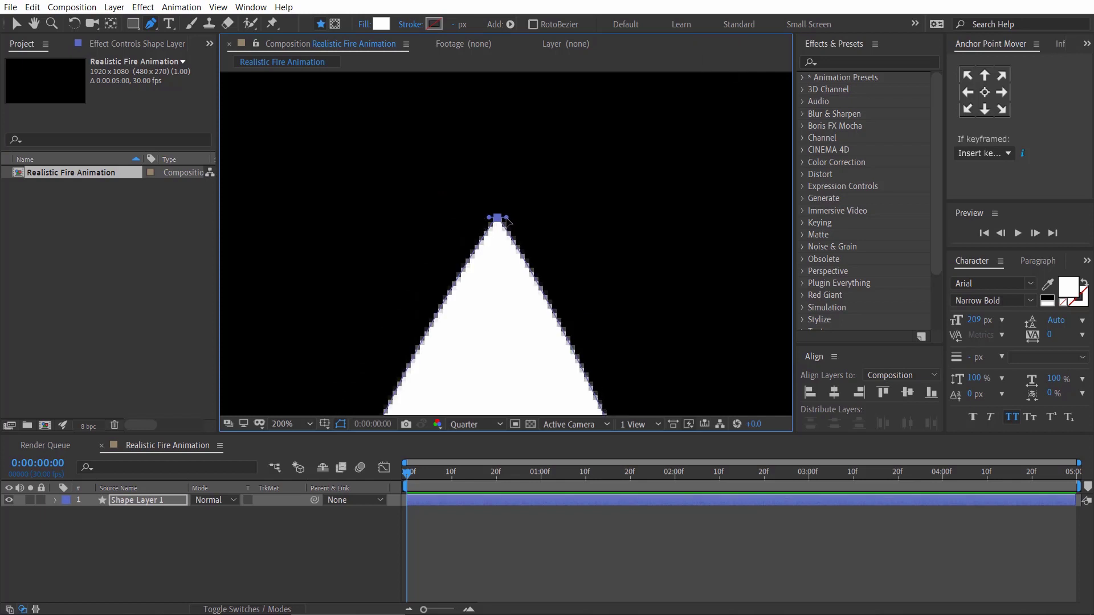
key(comma)
drag(517, 267, 516, 229)
scroll(517, 230, down, 4)
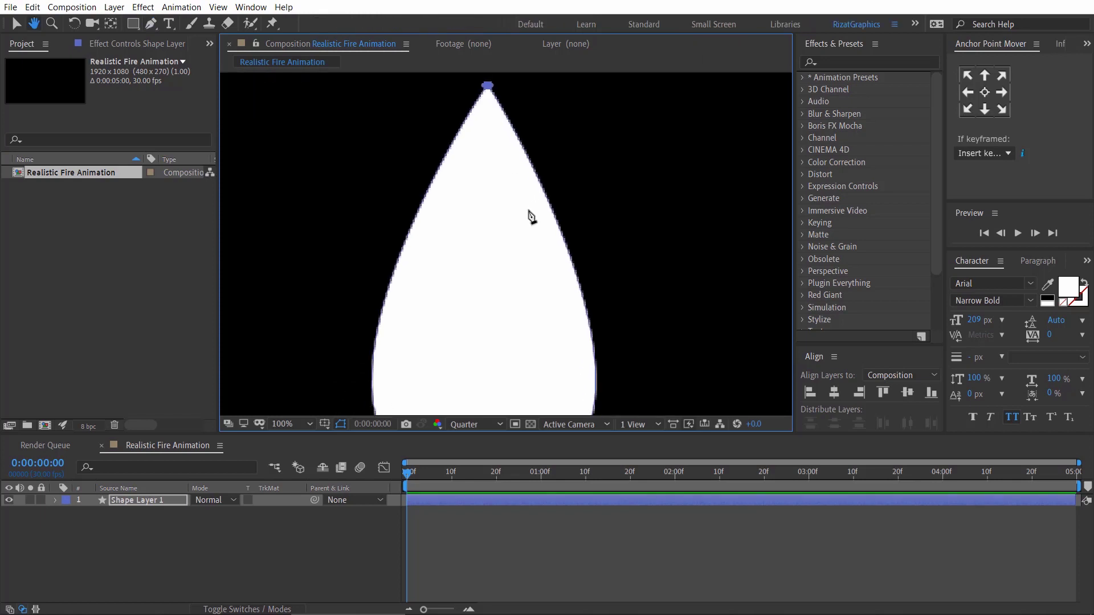
key(comma)
key(g)
drag(369, 365, 377, 365)
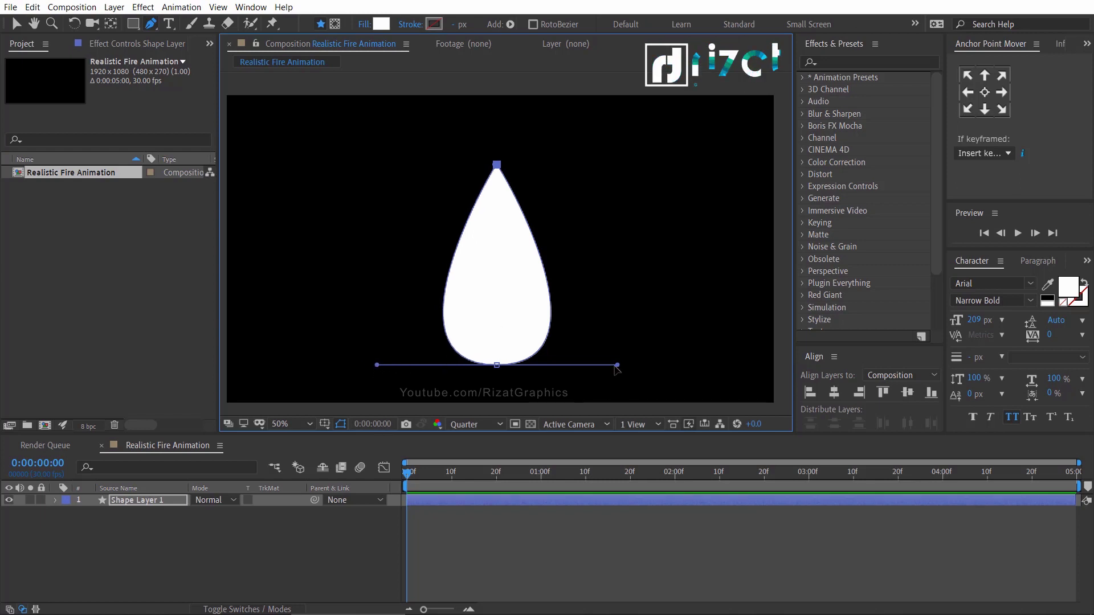
Narrow the drop's right bulge, then draw a closed curved flame tongue in Shape Layer 1
drag(618, 365, 604, 365)
click(262, 541)
click(167, 500)
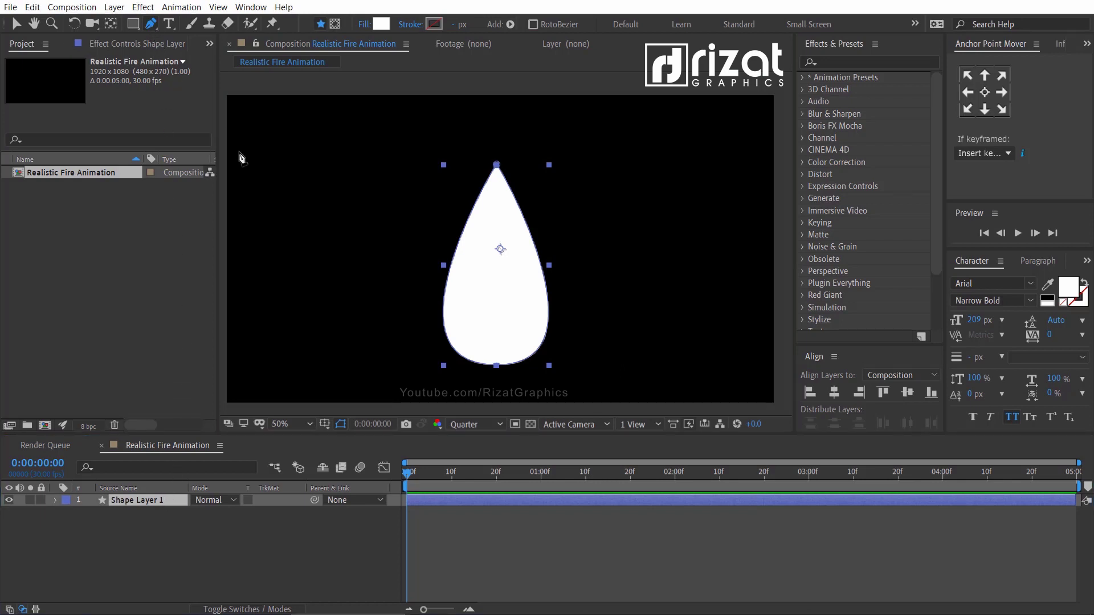
click(524, 303)
drag(564, 238, 555, 159)
drag(507, 362, 403, 358)
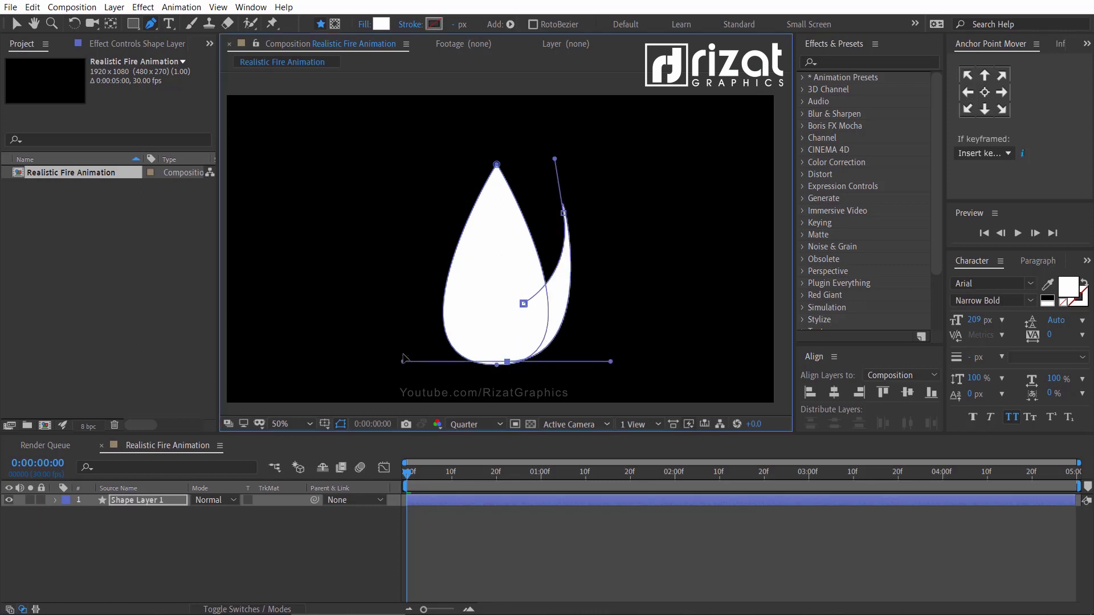
click(524, 303)
click(163, 509)
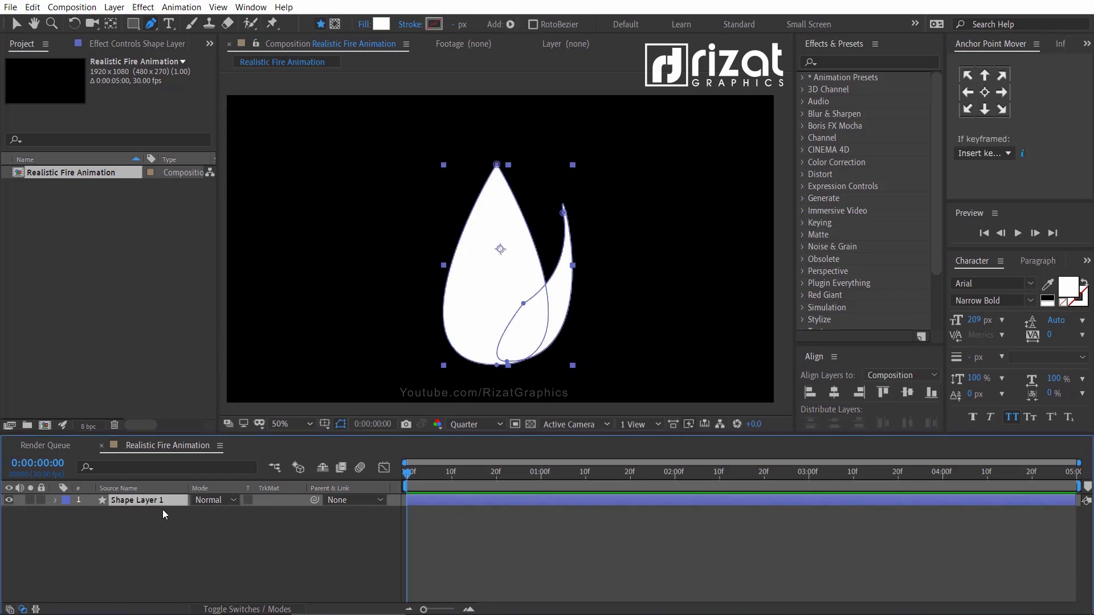
Zoom to inspect the new tongue, then reselect Shape Layer 1
key(period)
key(comma)
key(F2)
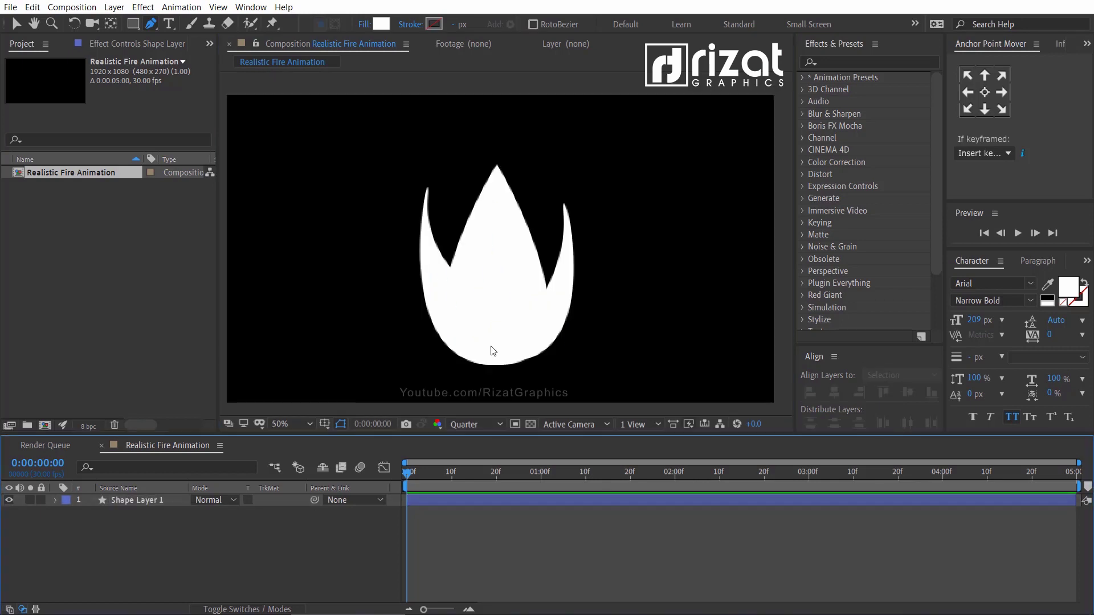
click(162, 499)
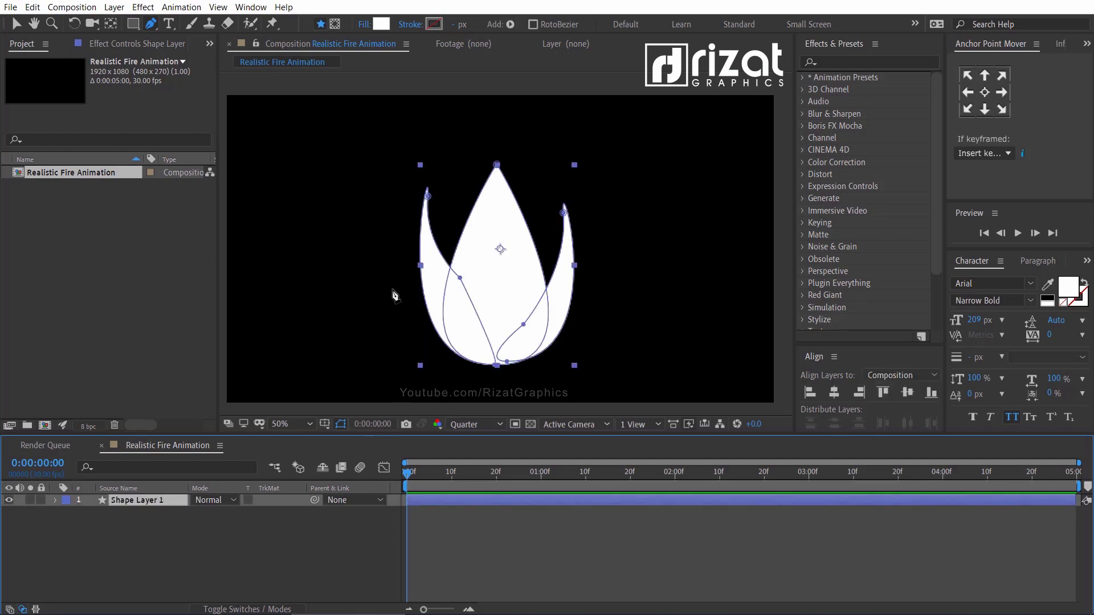
Search the effects for 'wave' and apply Wave Warp to the flame
click(835, 63)
text(wave)
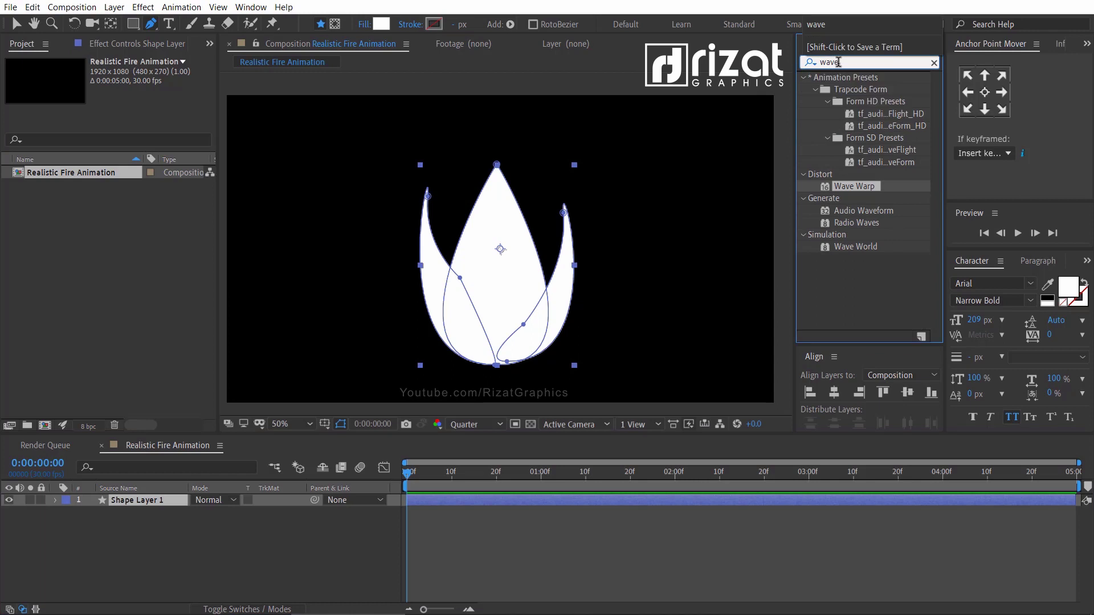
drag(858, 187, 525, 306)
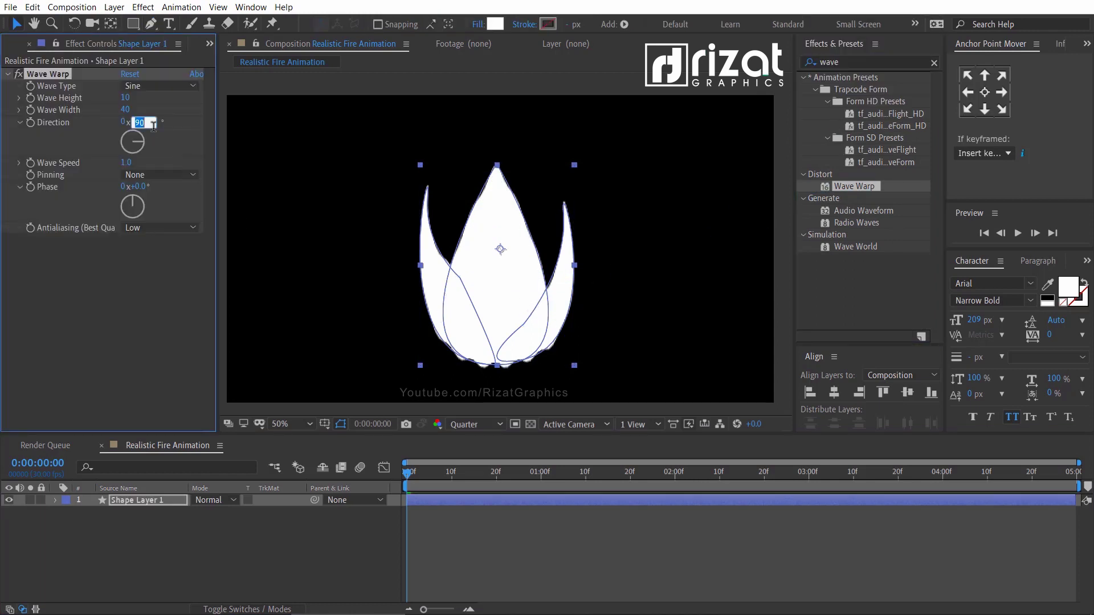
Set Wave Warp direction 0, height 15, width 120 and speed 2.0
text(0)
key(Return)
text(15)
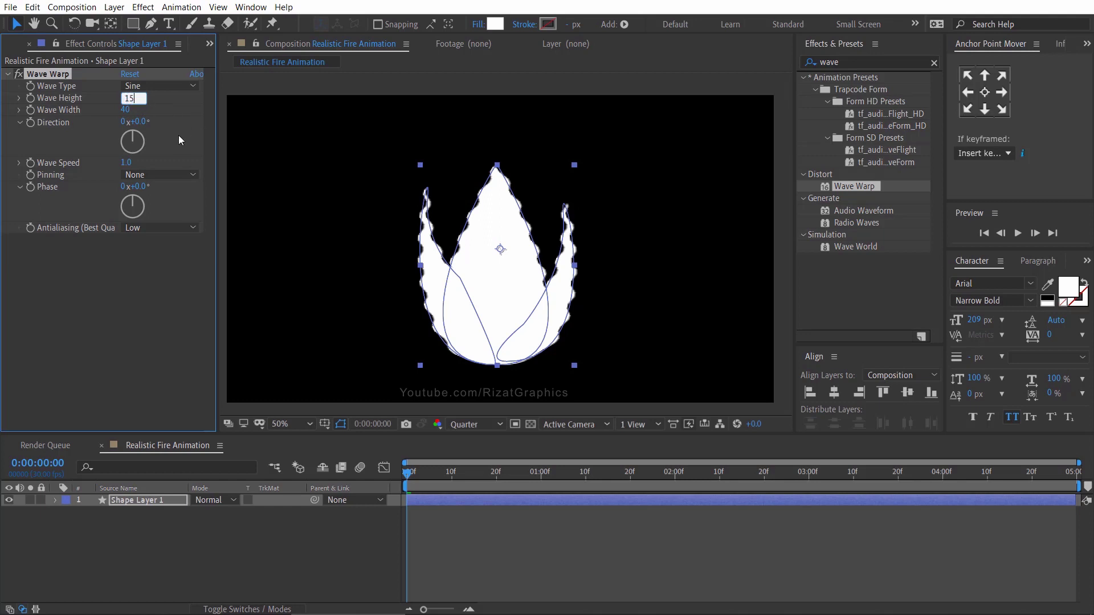
key(Return)
click(126, 110)
text(120)
key(Return)
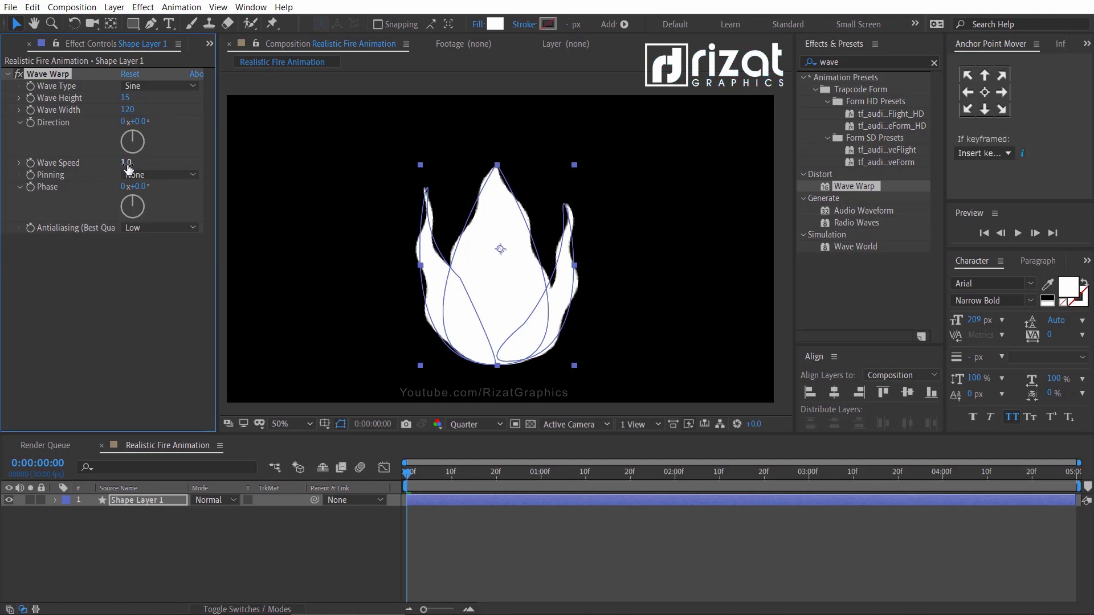
text(2)
click(162, 165)
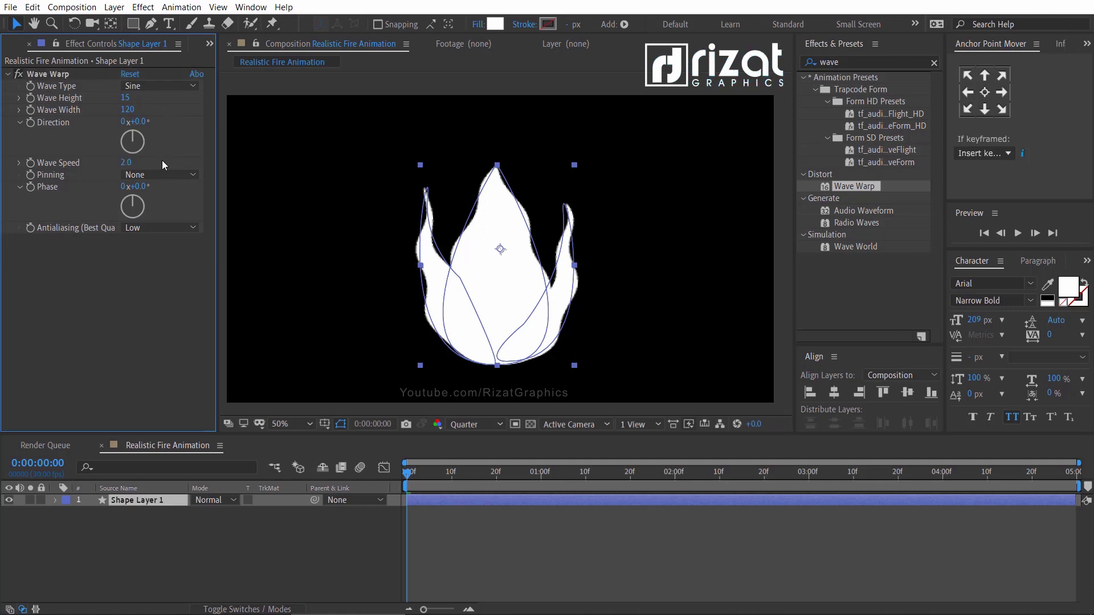
Change the flame's fill colour to hex FF9100 orange
click(164, 499)
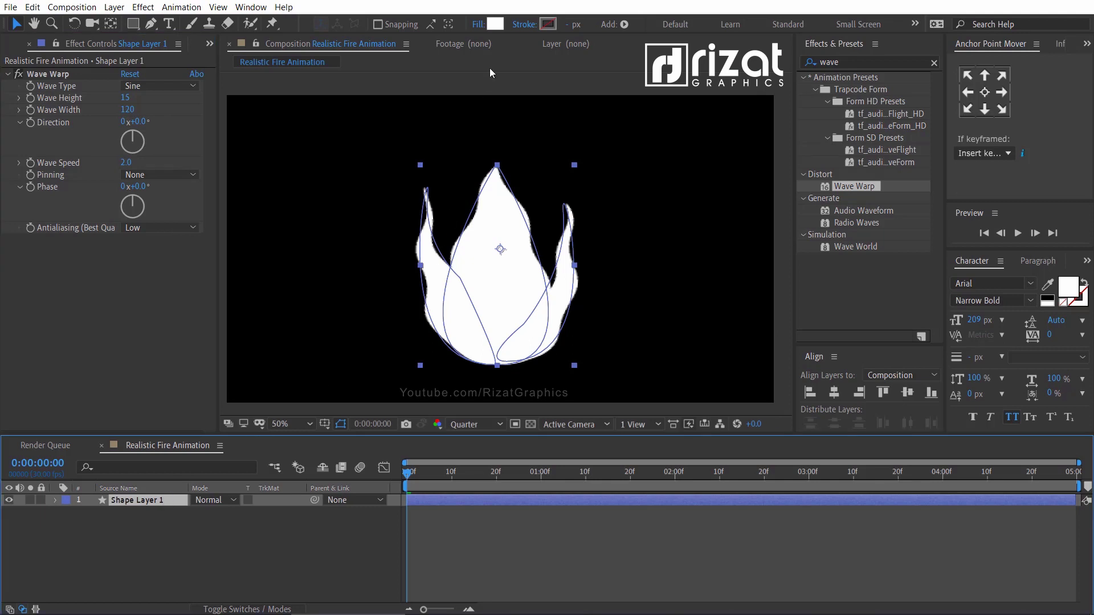
click(494, 25)
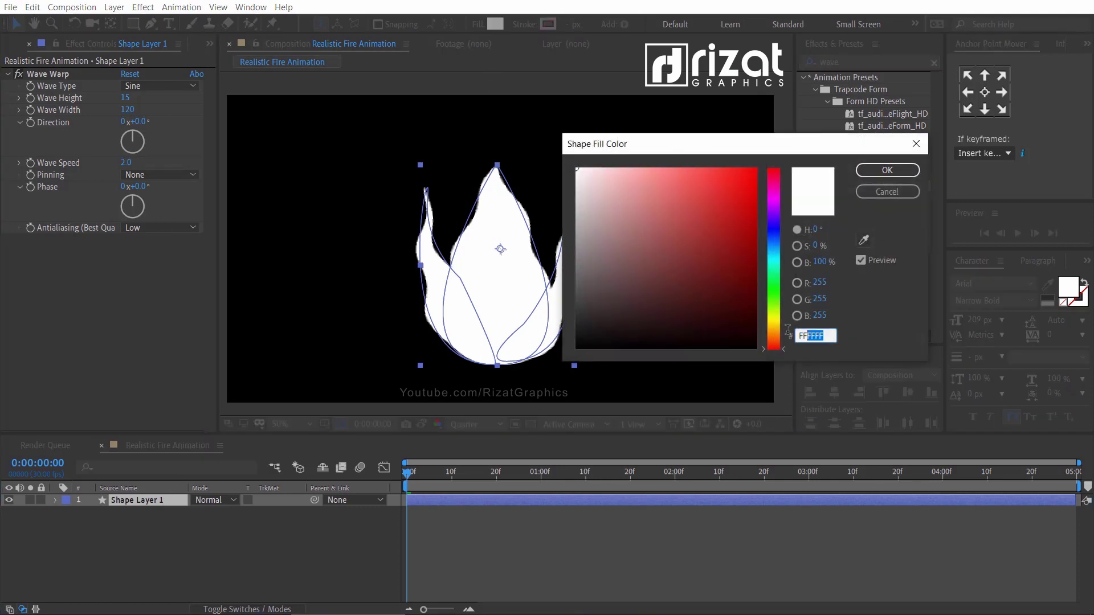
drag(734, 144, 696, 137)
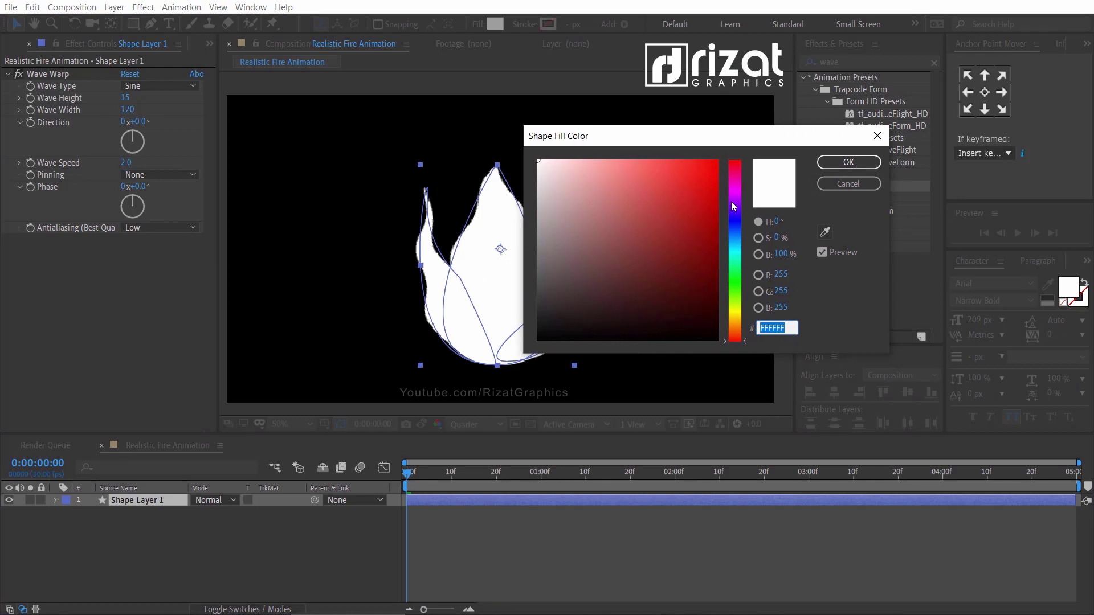
text(FF910)
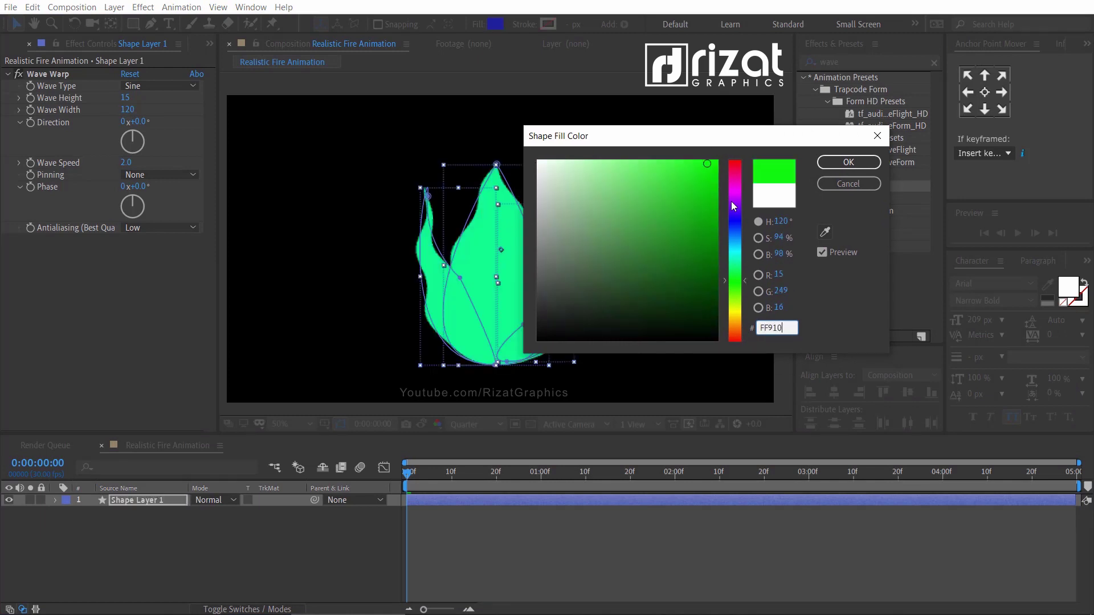
text(0)
key(Return)
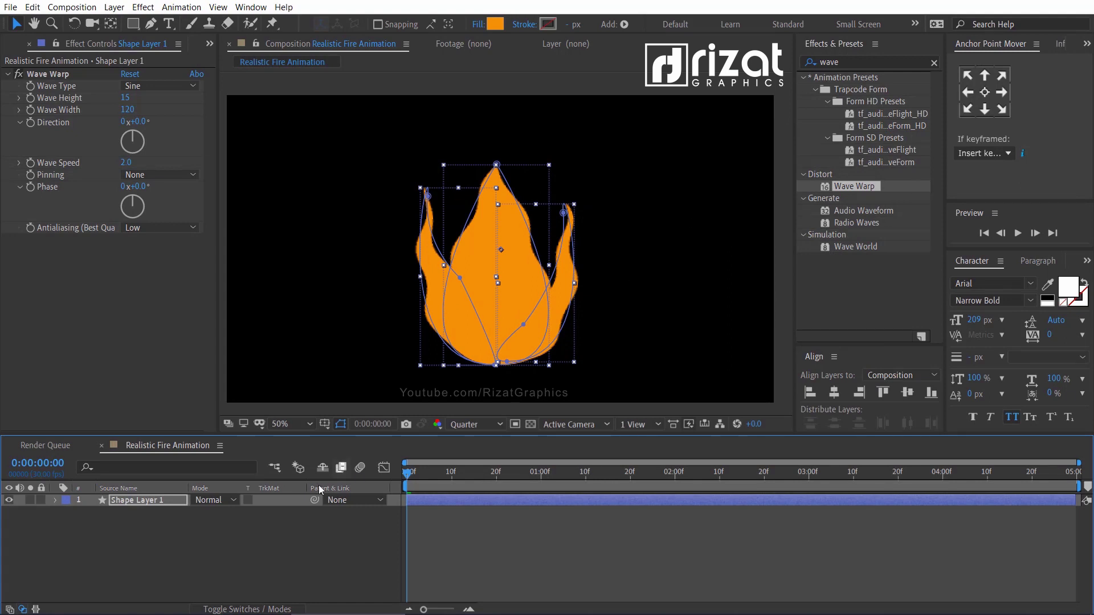
click(168, 539)
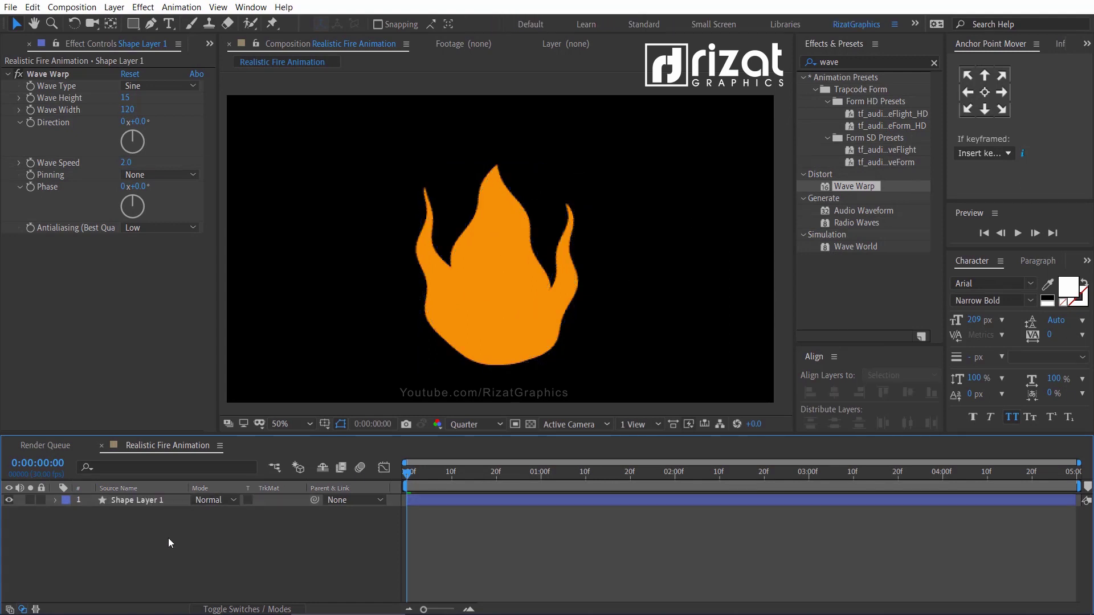
Preview the waving orange flame and clear the effects search field
click(153, 500)
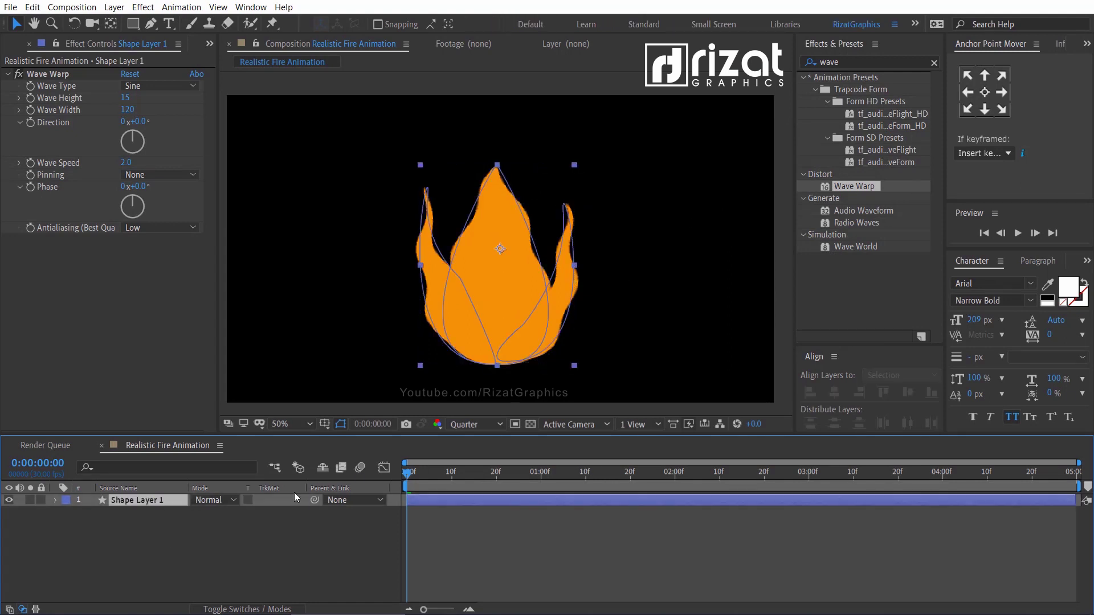
click(1018, 233)
click(933, 64)
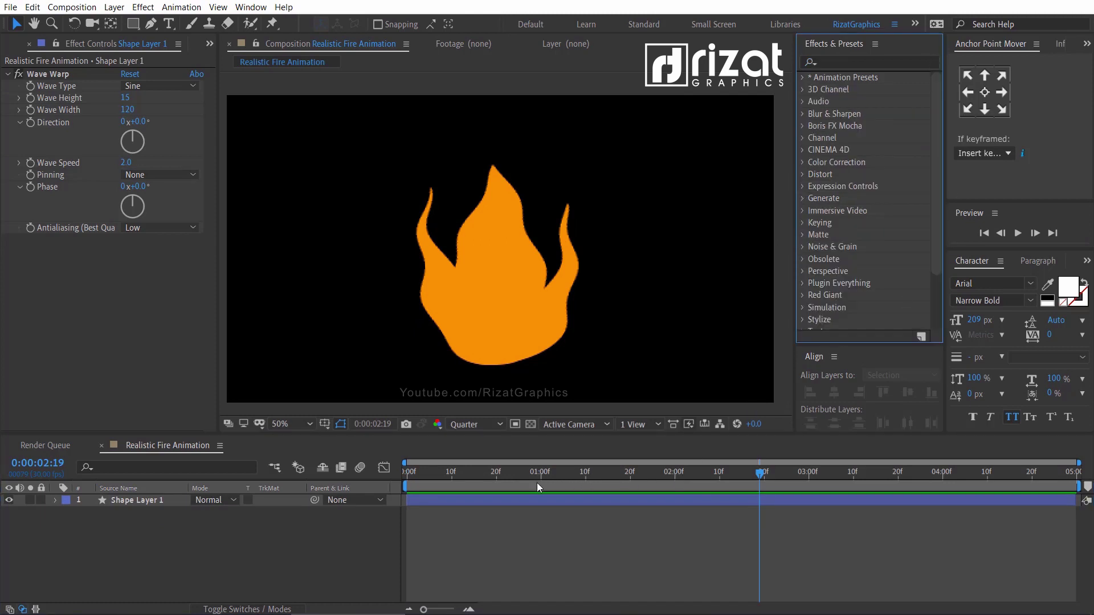
click(1018, 233)
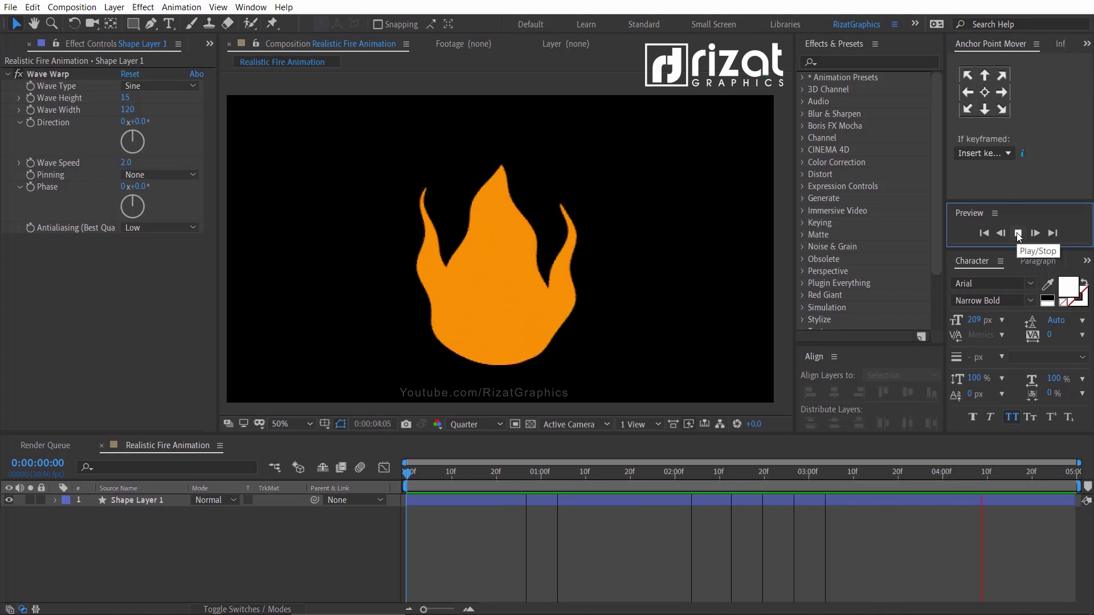
click(1018, 234)
Duplicate the flame, fill the copy FFC600 yellow, then shrink it and move it lower
drag(416, 474, 393, 477)
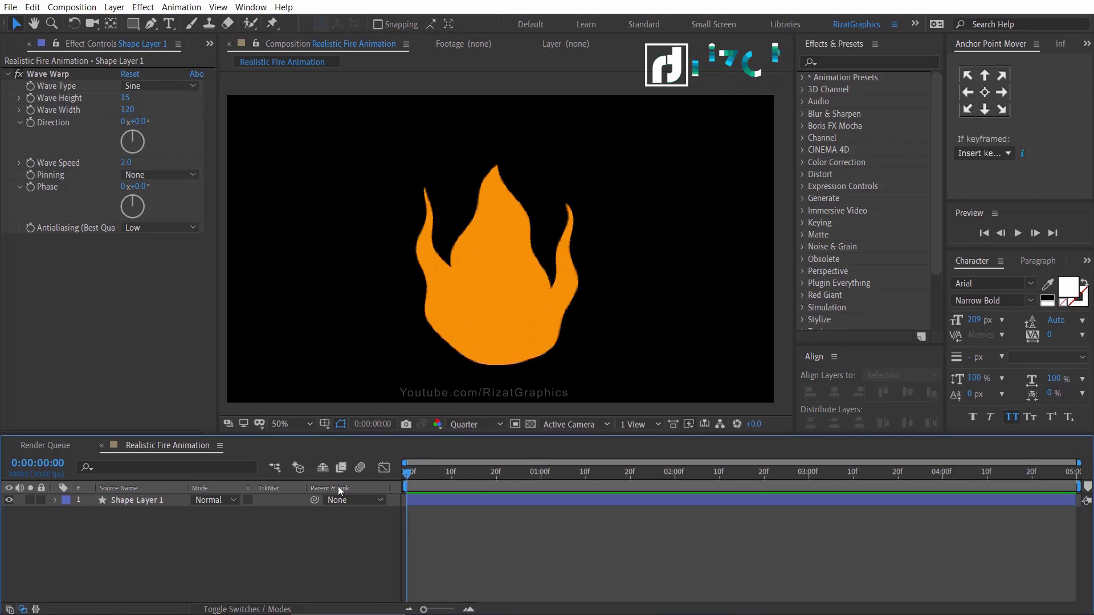
click(151, 502)
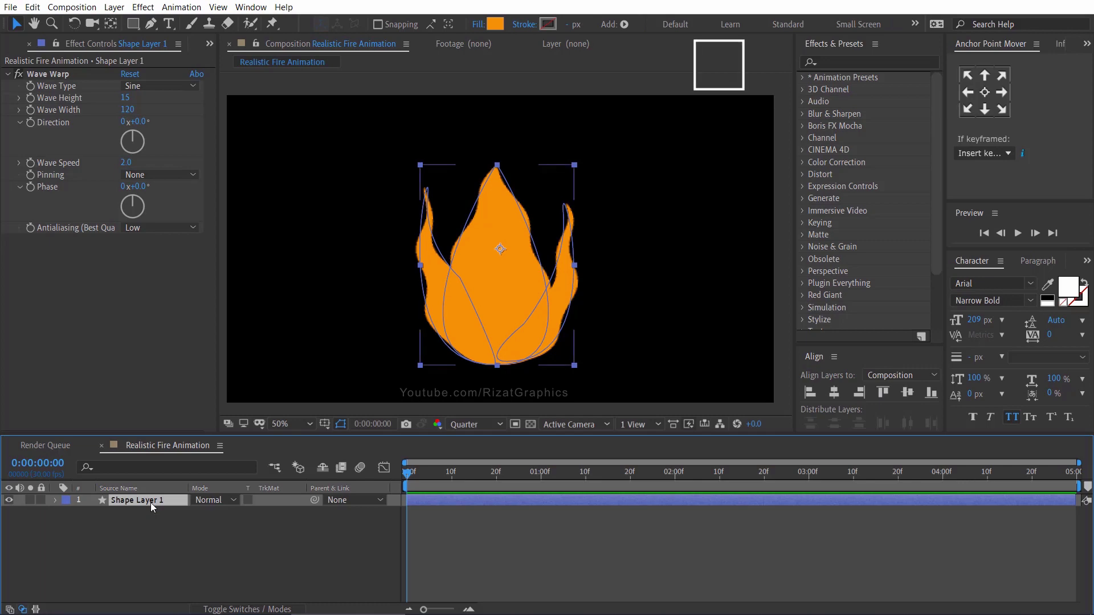
key(ctrl+d)
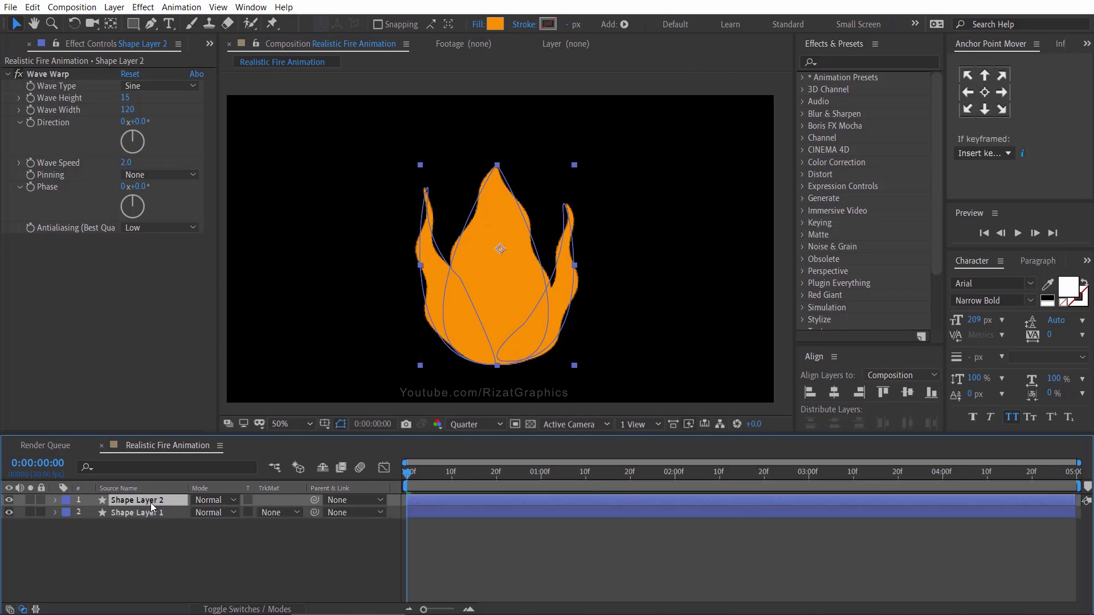
click(494, 25)
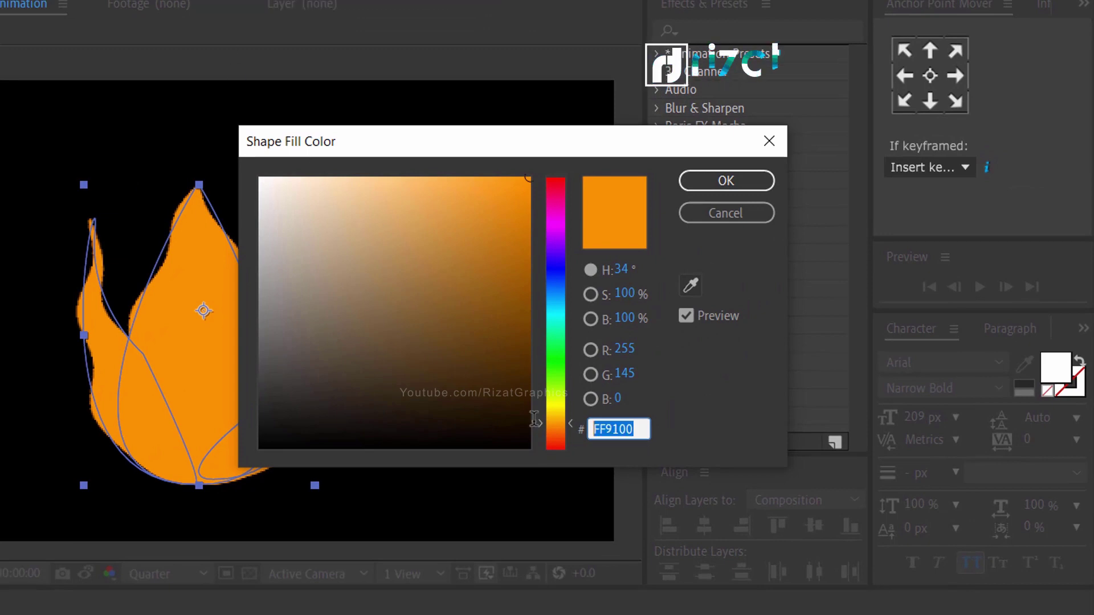
text(FFC)
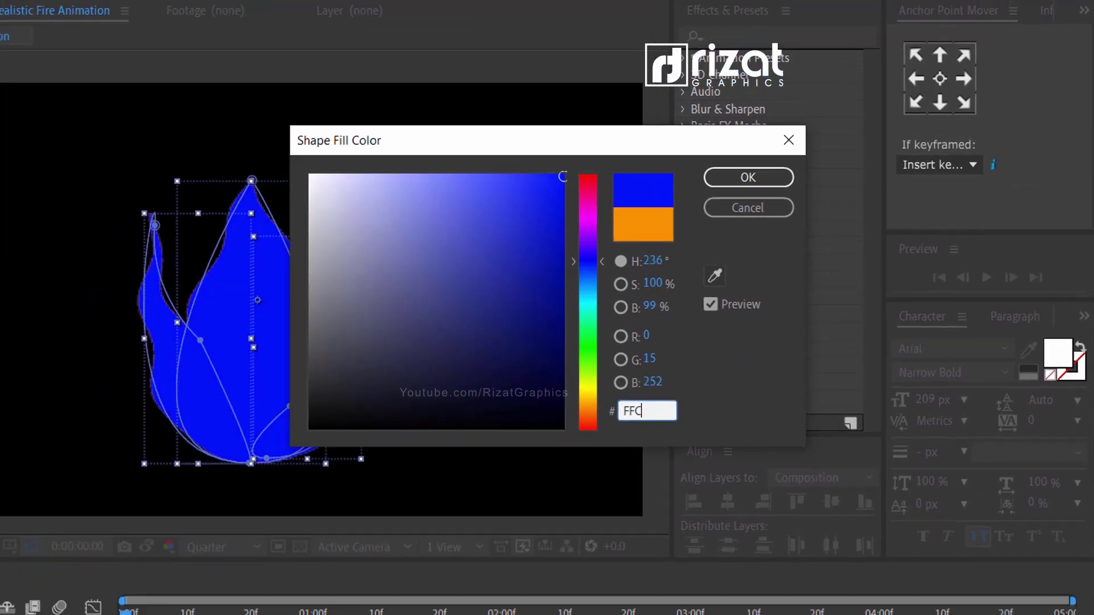
text(600)
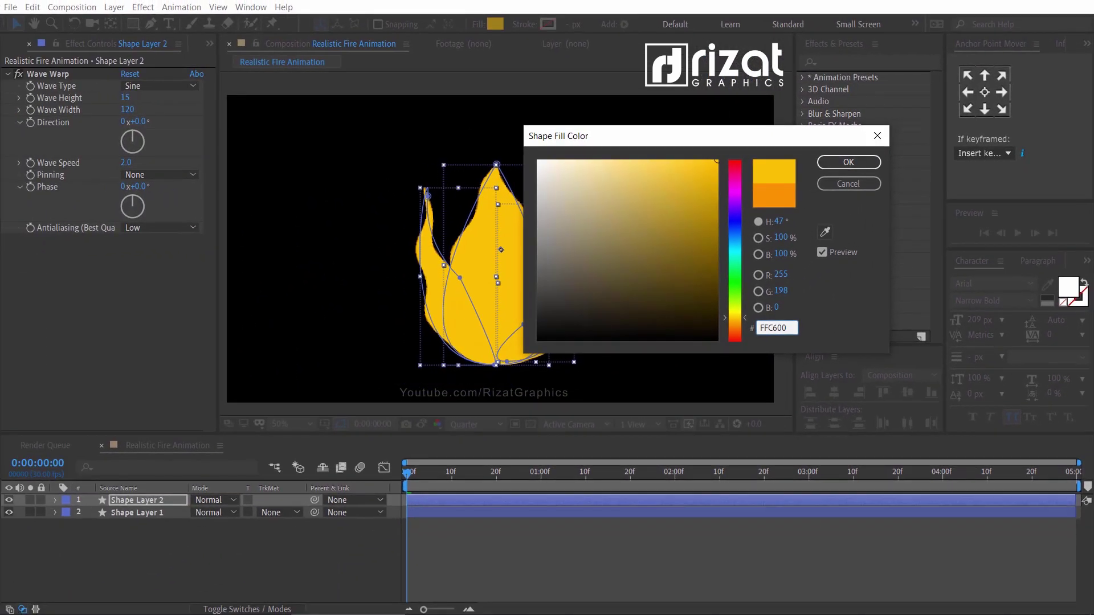
key(Return)
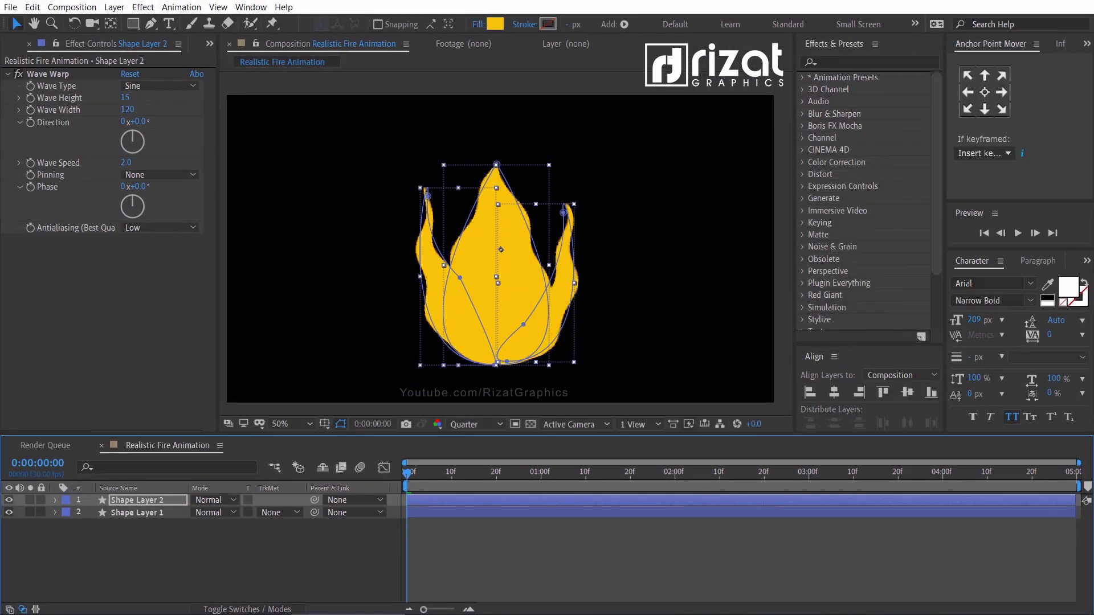
drag(574, 363, 563, 350)
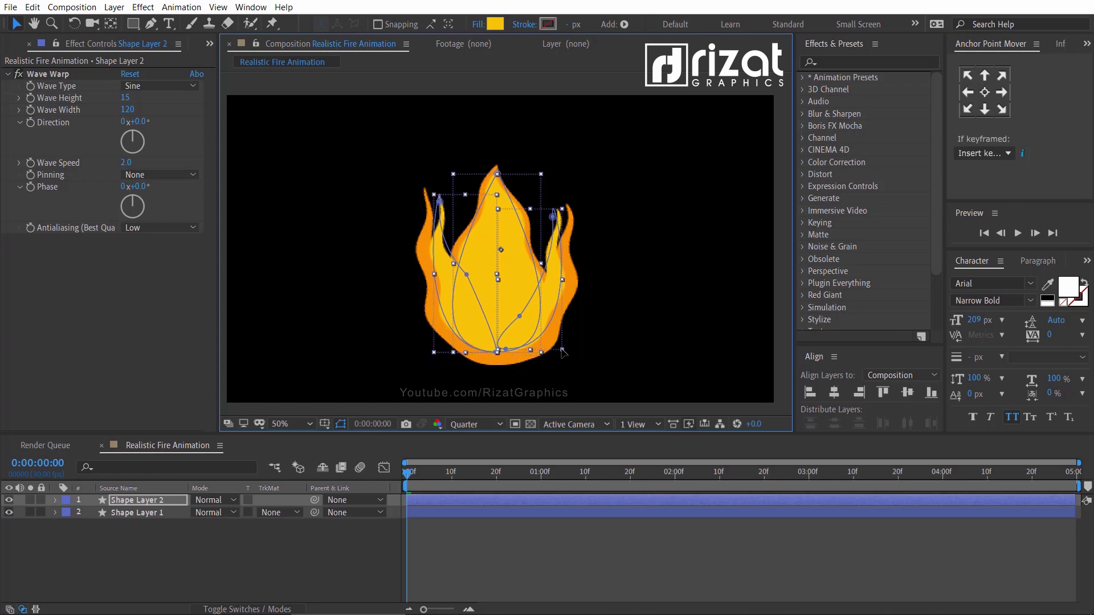
drag(513, 300, 512, 318)
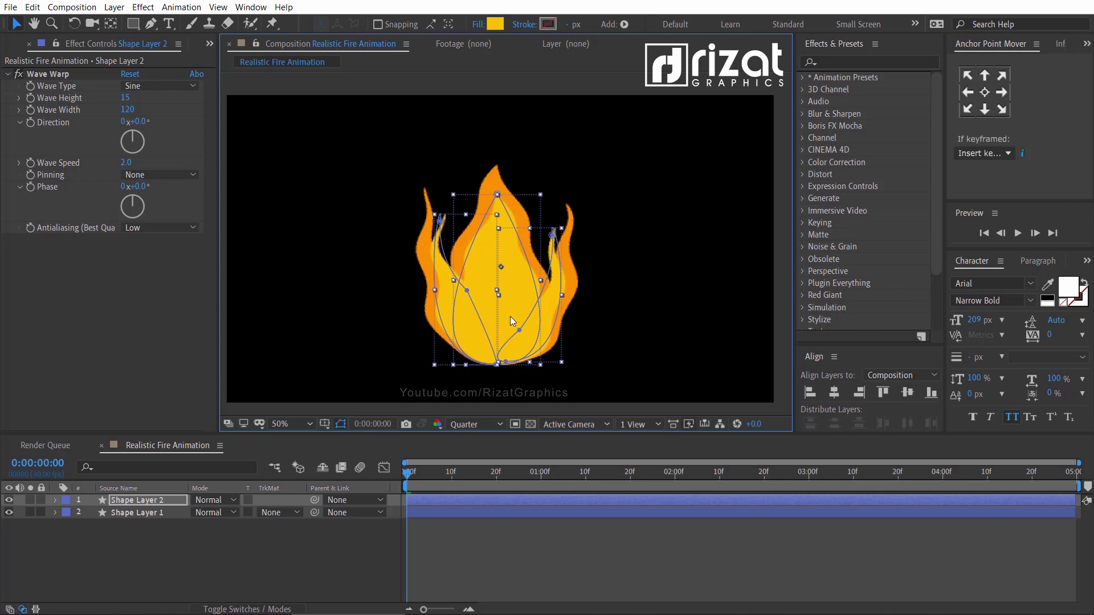
Change the copy's Wave Warp width to 130 and speed to 1.0
click(127, 110)
text(1)
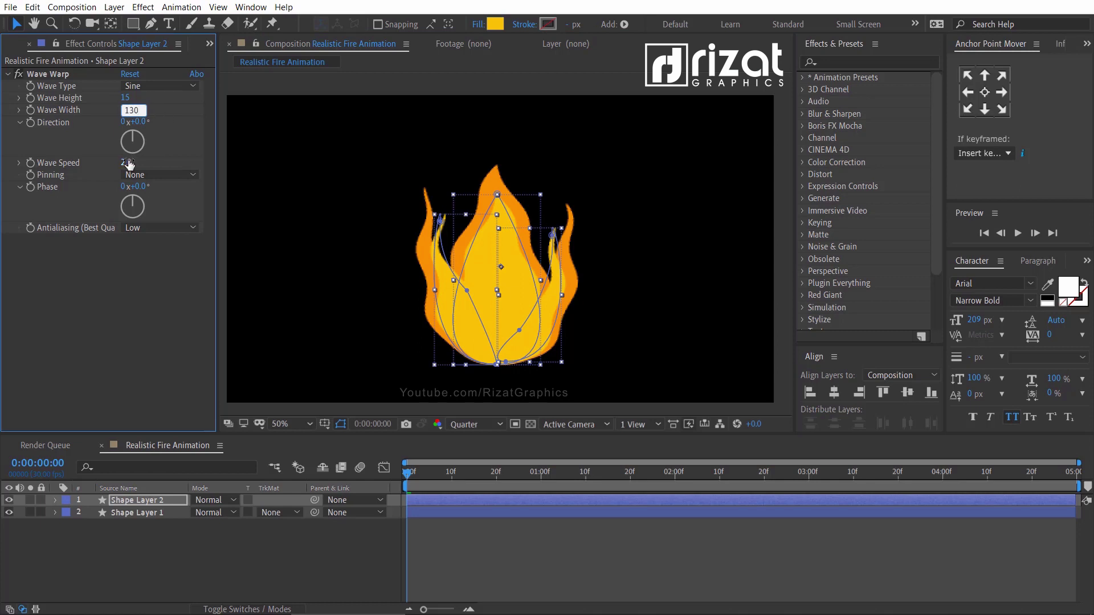
click(172, 160)
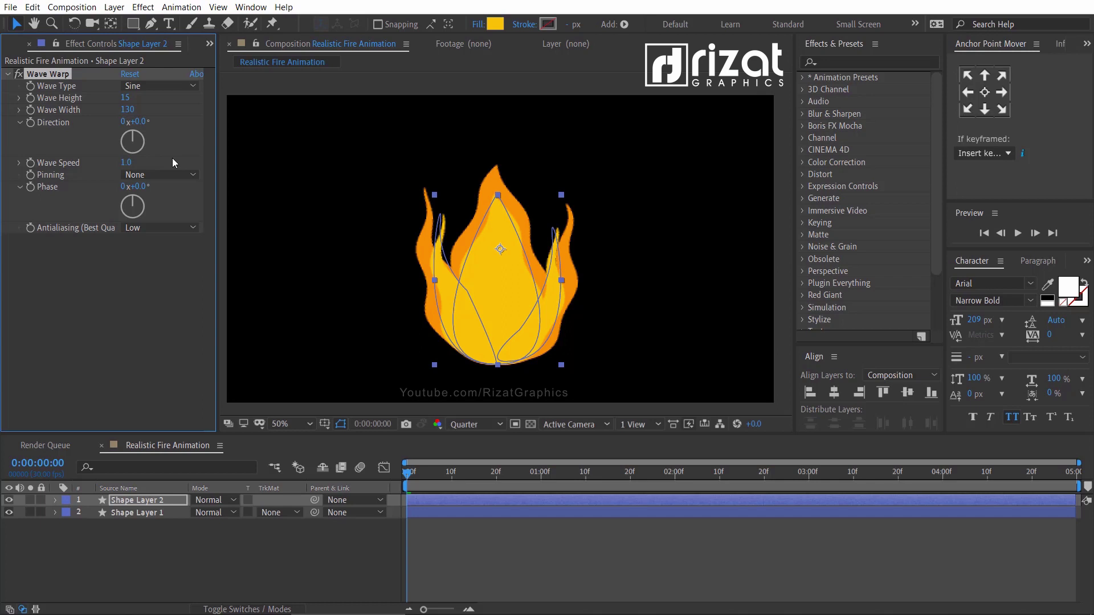
Apply Fast Box Blur with a blur radius of 16 to the yellow flame
click(840, 62)
text(fas)
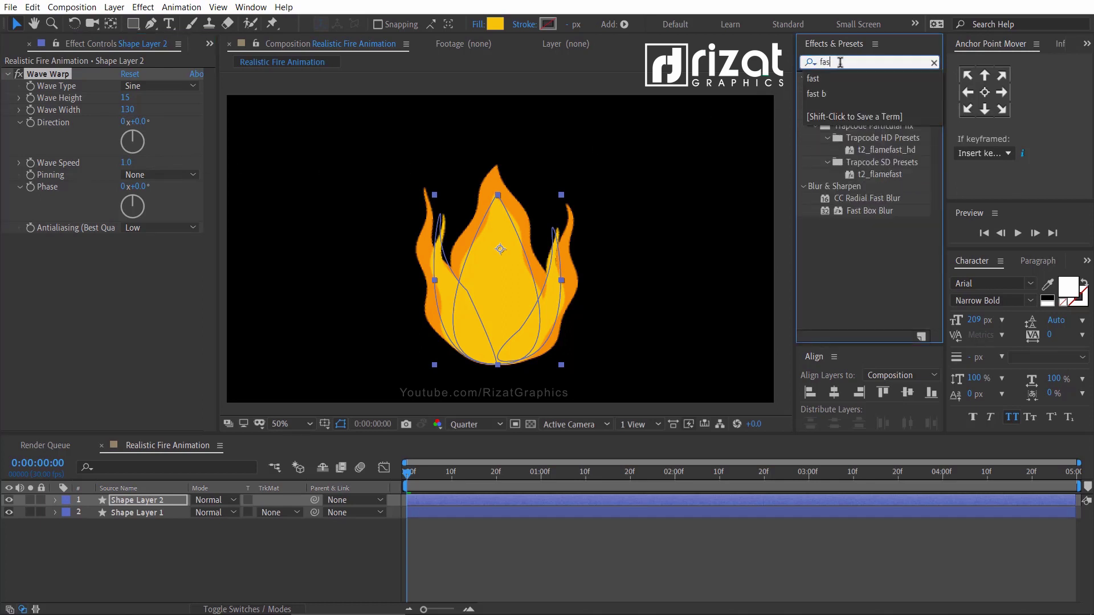
mouse_move(868, 212)
mouse_down()
mouse_move(334, 450)
mouse_move(160, 500)
mouse_up()
text(1)
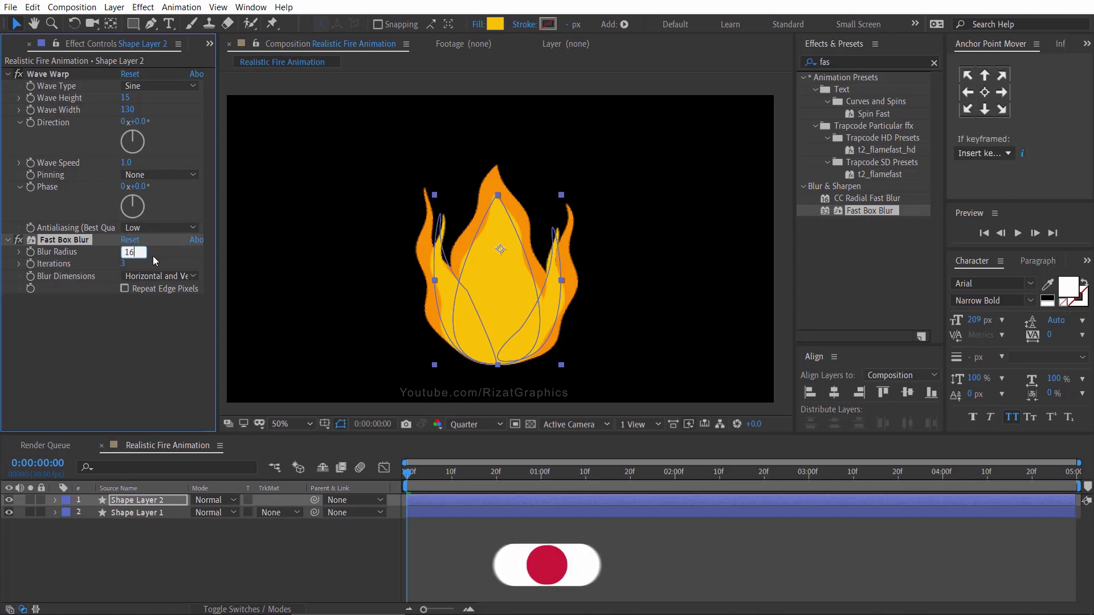
text(6)
key(Return)
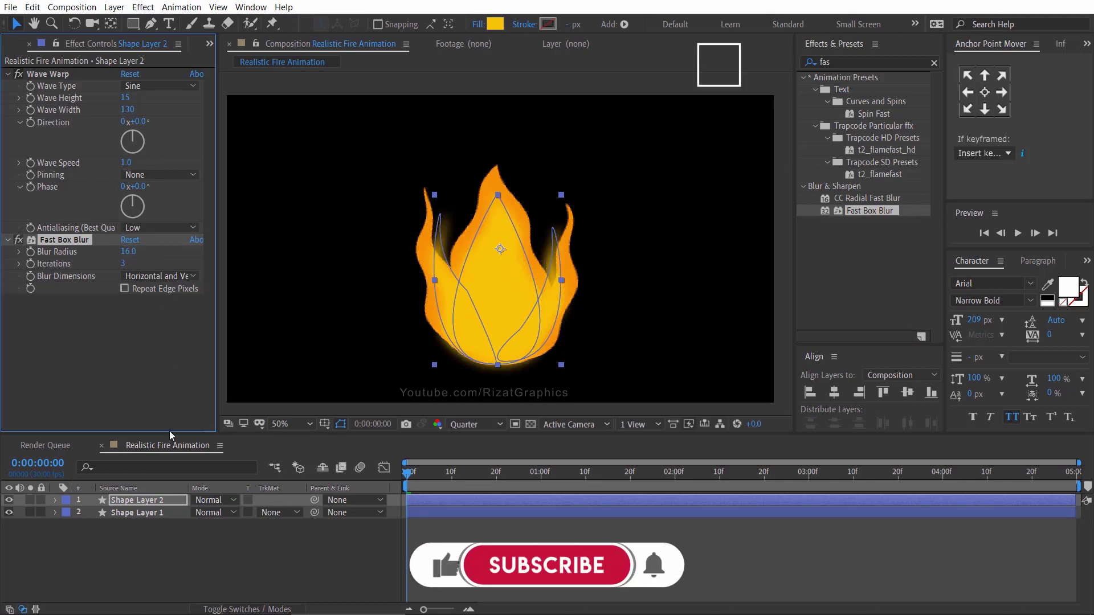
click(173, 536)
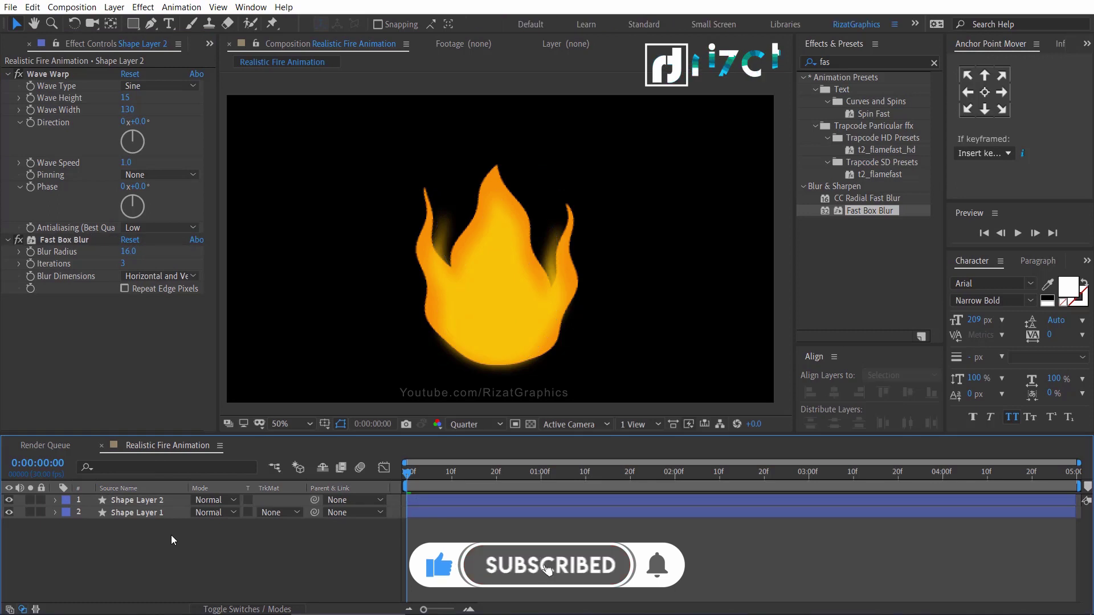
Shrink the yellow flame slightly, nudge it lower, then reselect Shape Layer 2
click(144, 501)
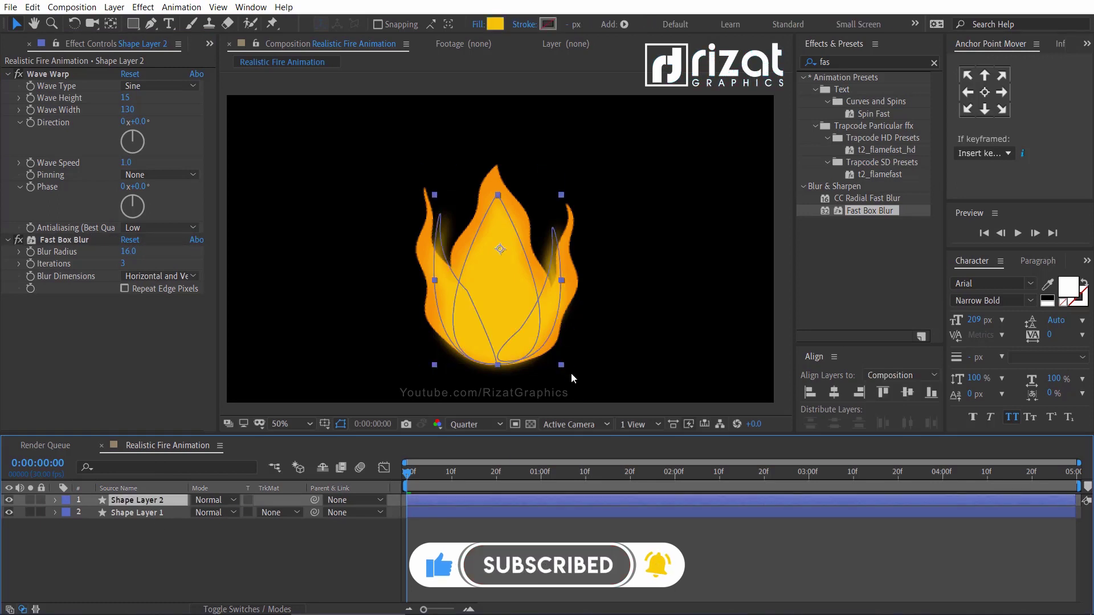
drag(562, 365, 560, 360)
drag(509, 319, 510, 326)
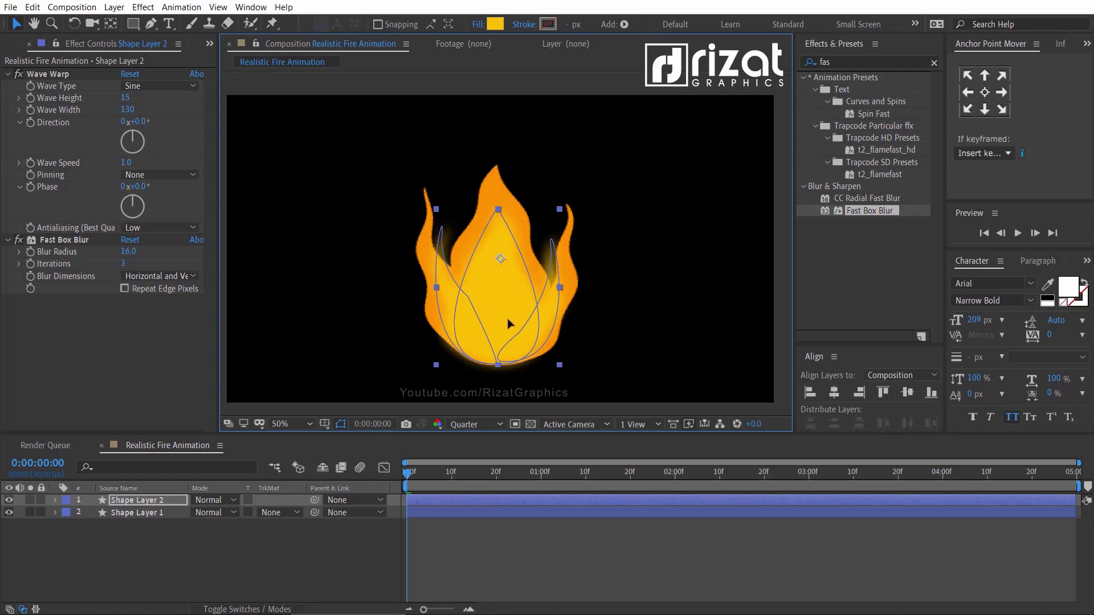
click(192, 542)
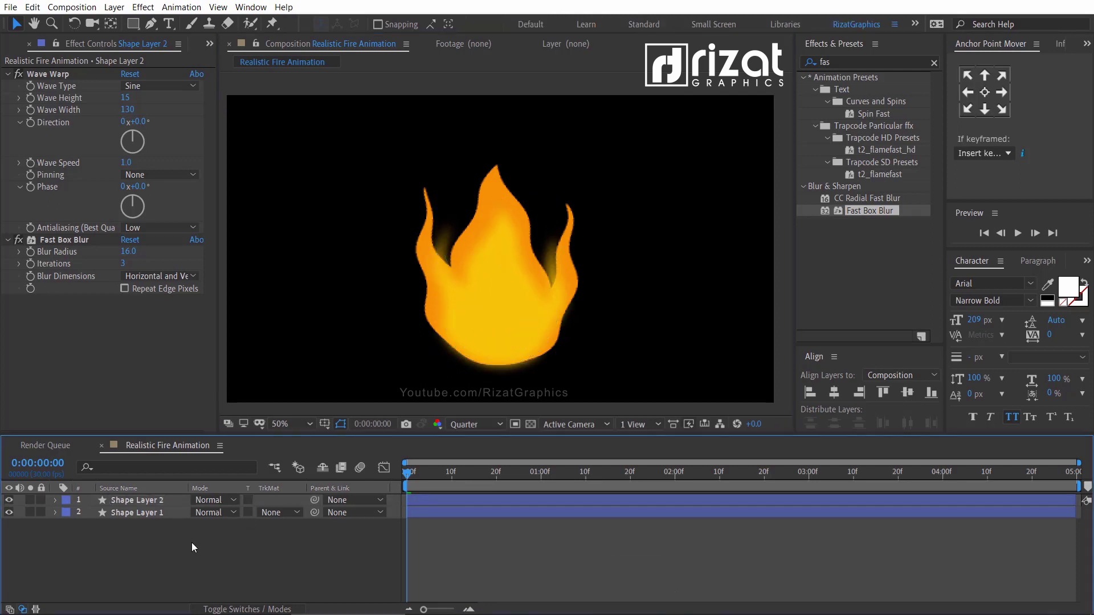
click(509, 330)
click(509, 332)
click(153, 500)
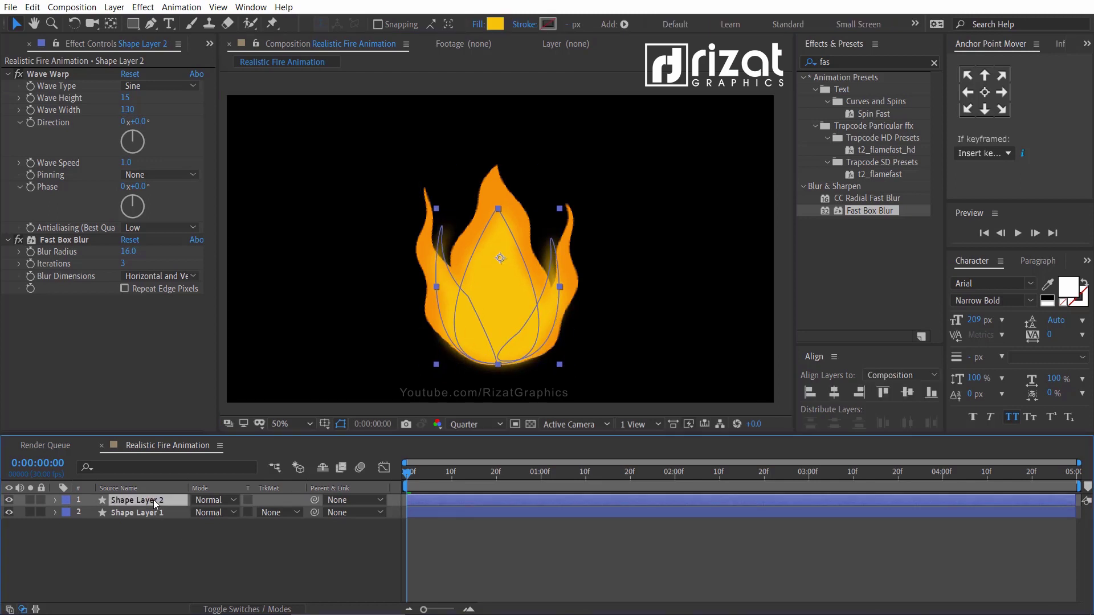
Duplicate Shape Layer 2 into Shape Layer 3 and give it a pale yellow FFF99A fill
key(ctrl+d)
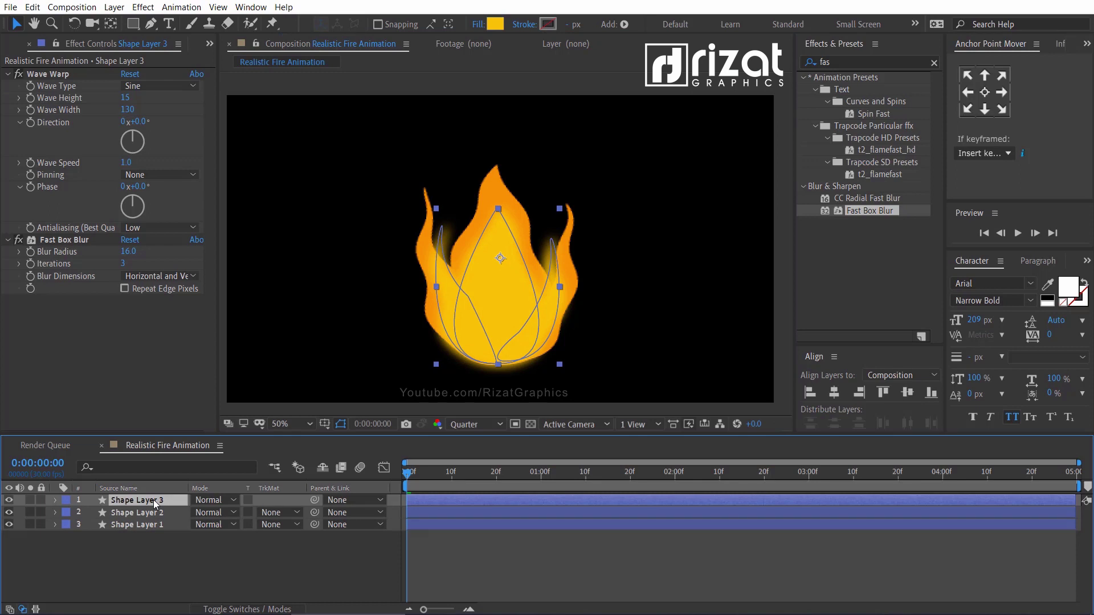
click(495, 25)
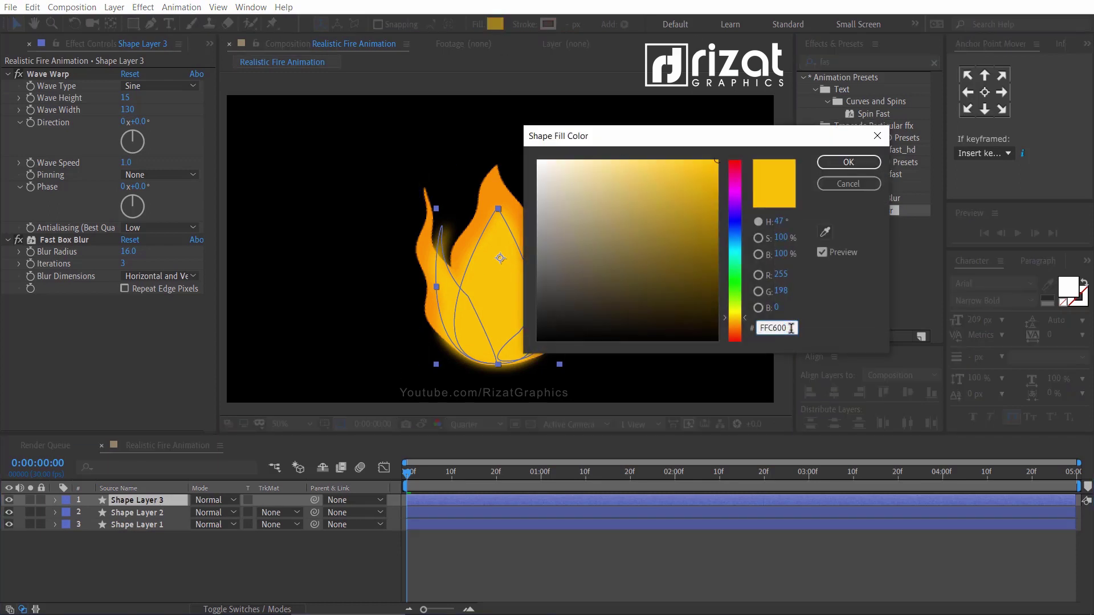
text(F)
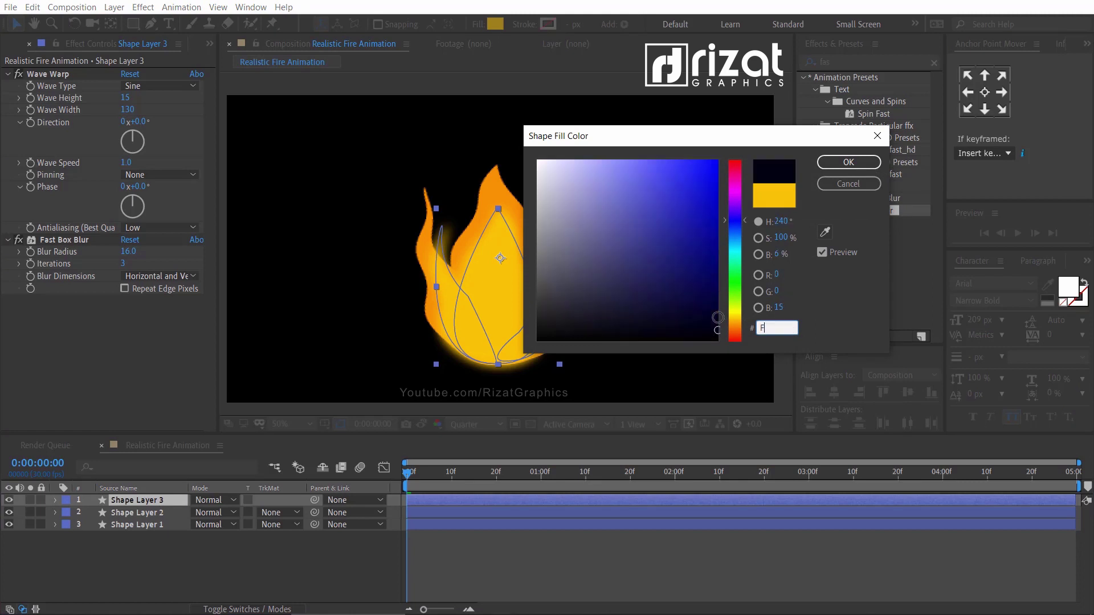
text(FF9)
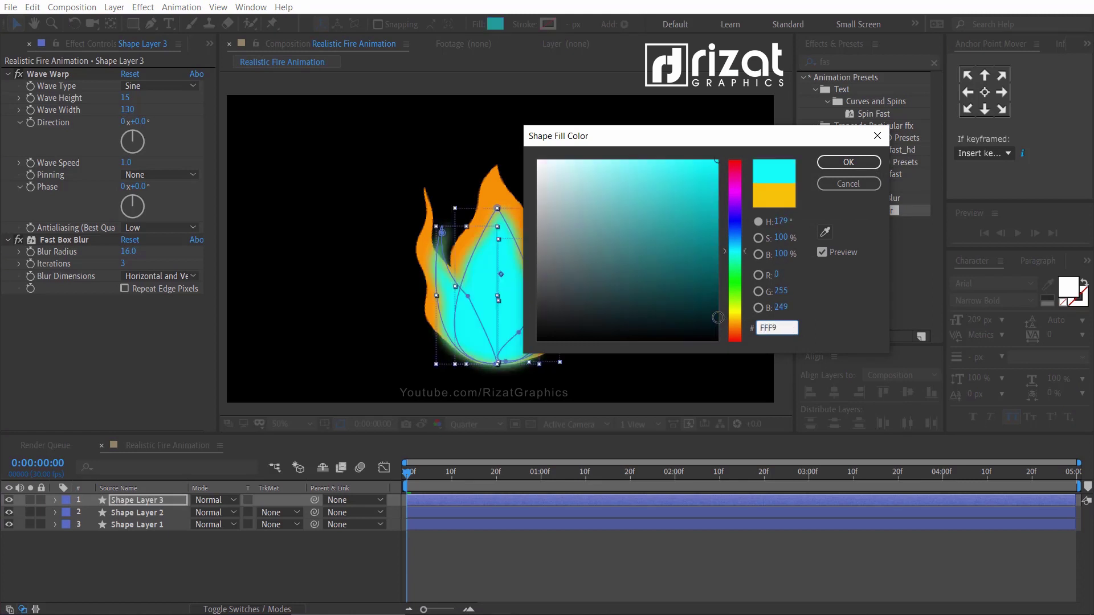
text(9A)
key(Return)
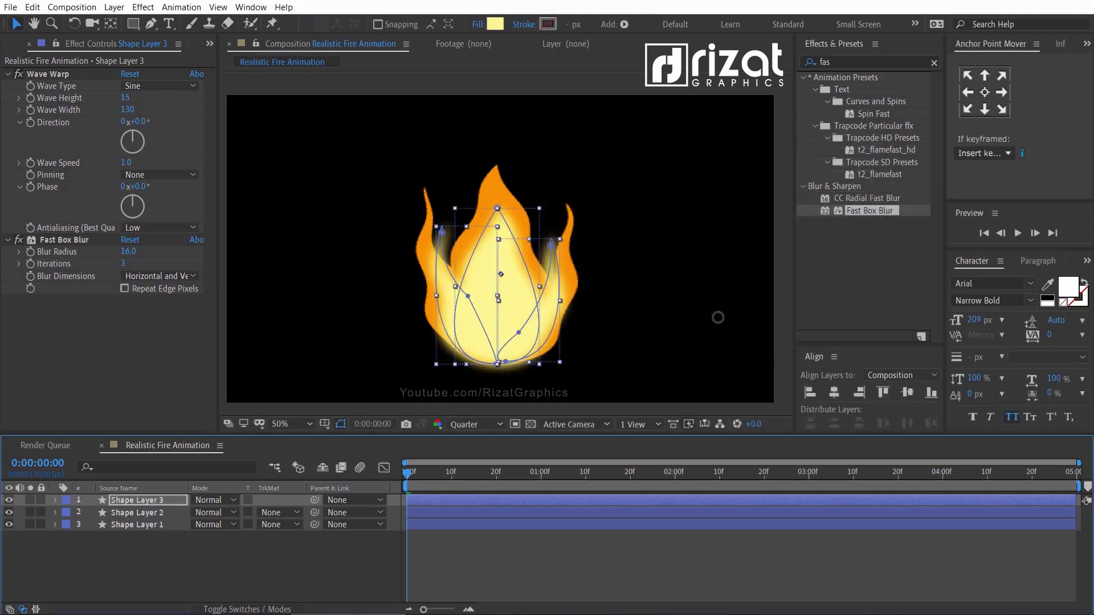
Shrink the pale yellow core and settle it lower, near the flame base
drag(561, 363, 551, 349)
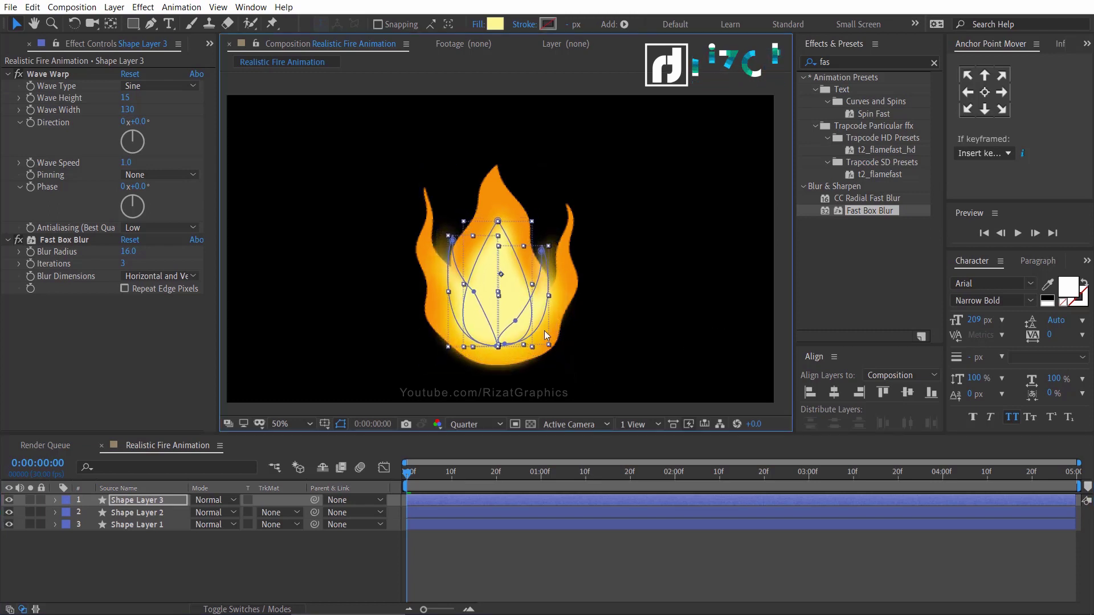
drag(516, 308, 517, 326)
drag(550, 368, 548, 363)
drag(514, 323, 516, 331)
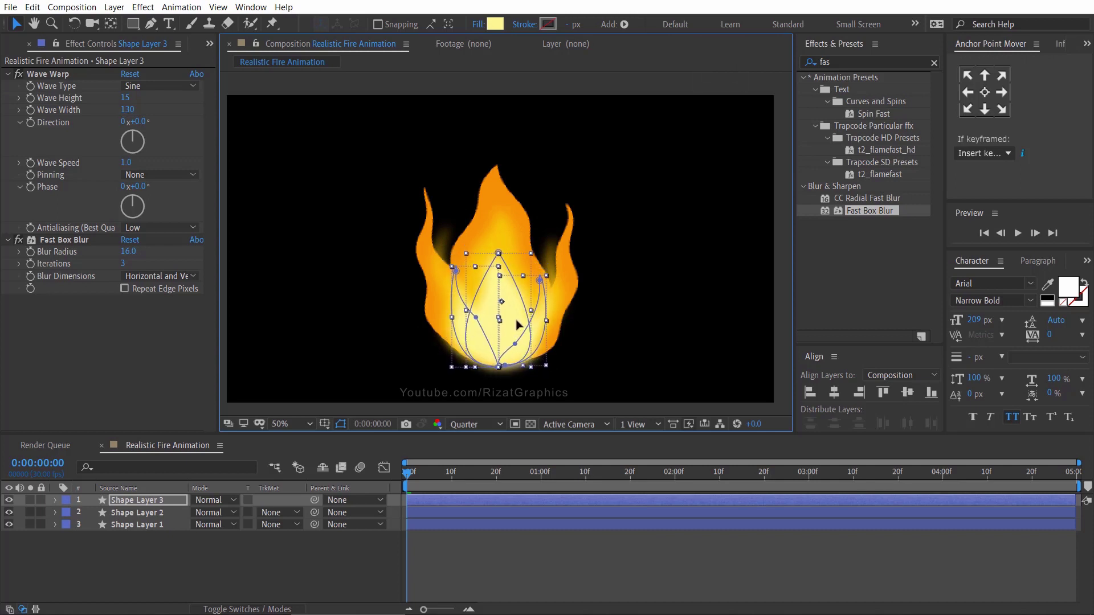
Add a Glow effect to Shape Layer 1 with threshold 100% and radius 140
click(232, 555)
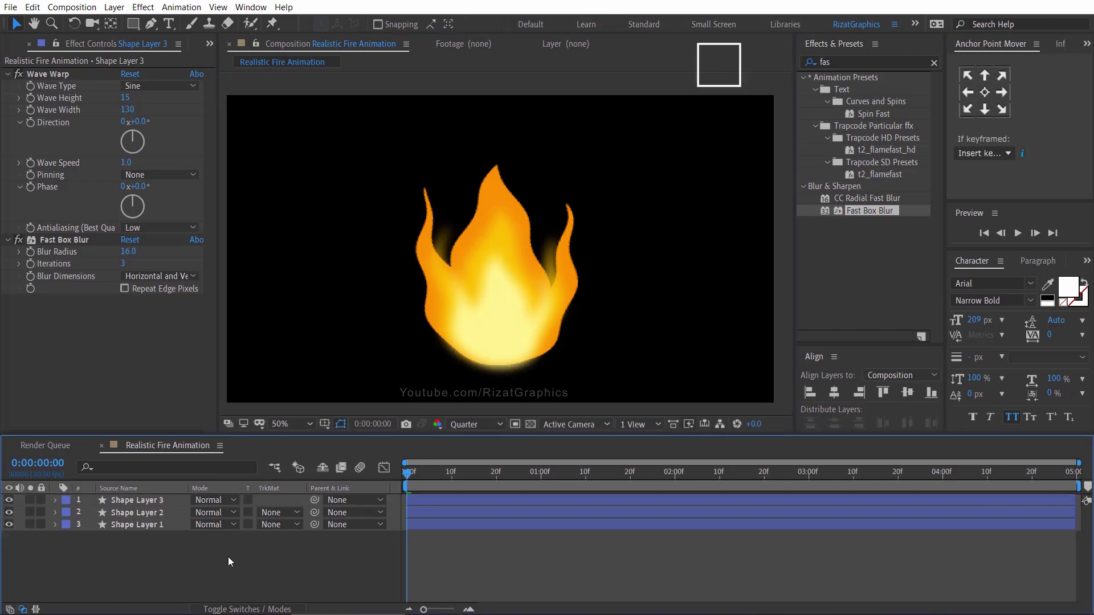
click(131, 528)
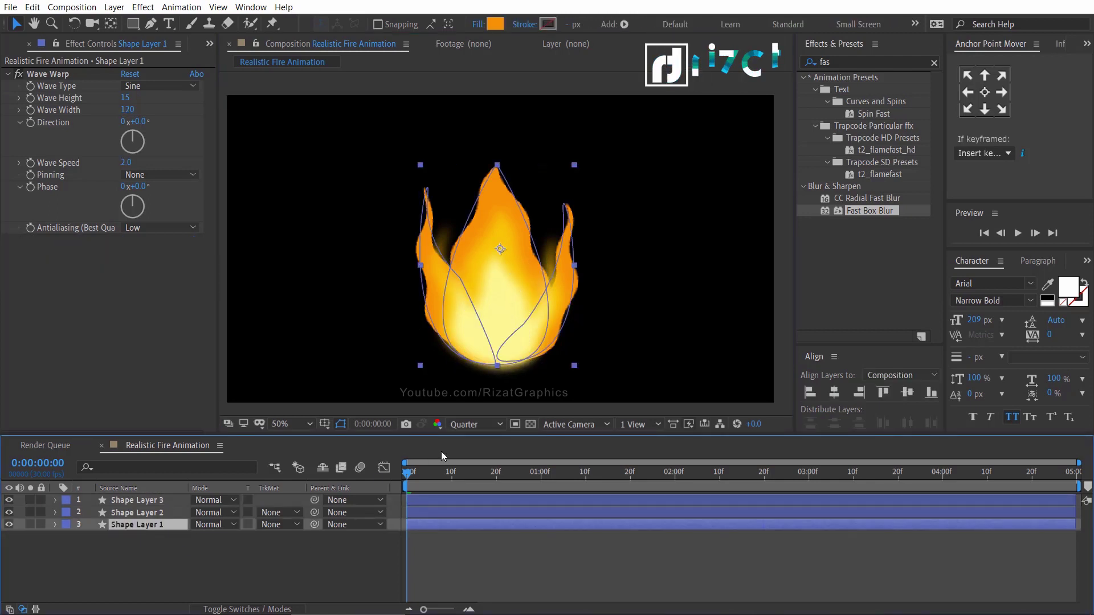
click(848, 62)
text(glow)
scroll(822, 228, down, 3)
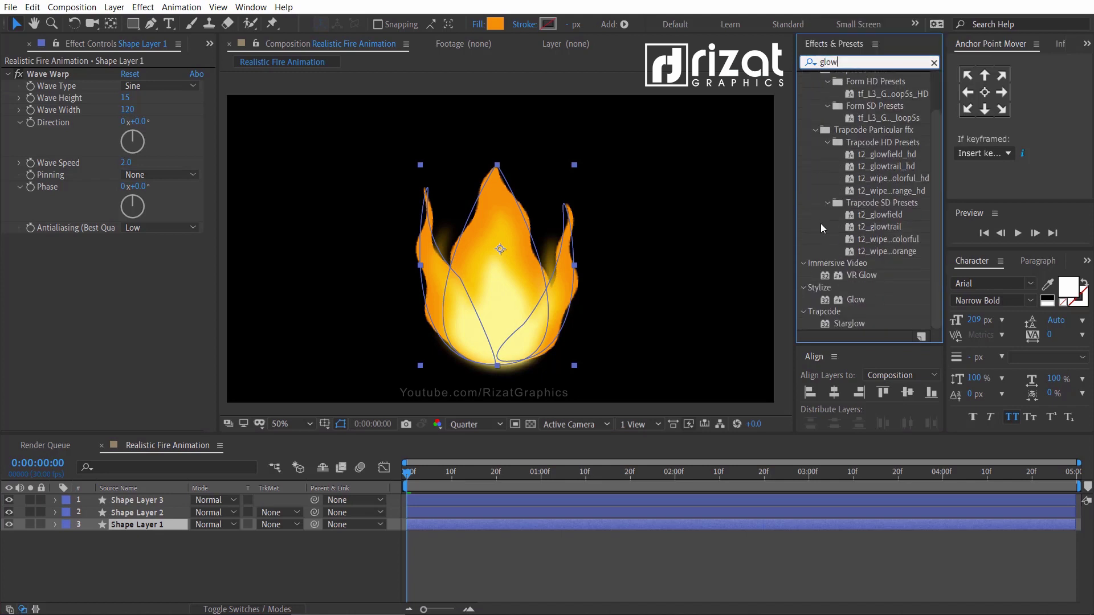
drag(855, 302, 150, 526)
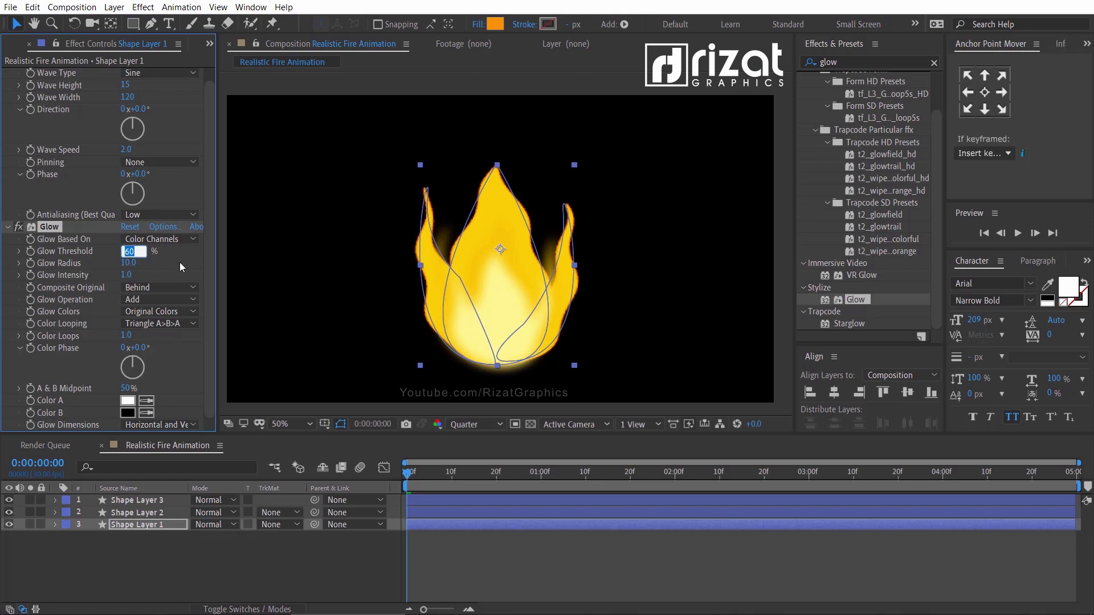
text(100)
key(Tab)
text(140)
key(Return)
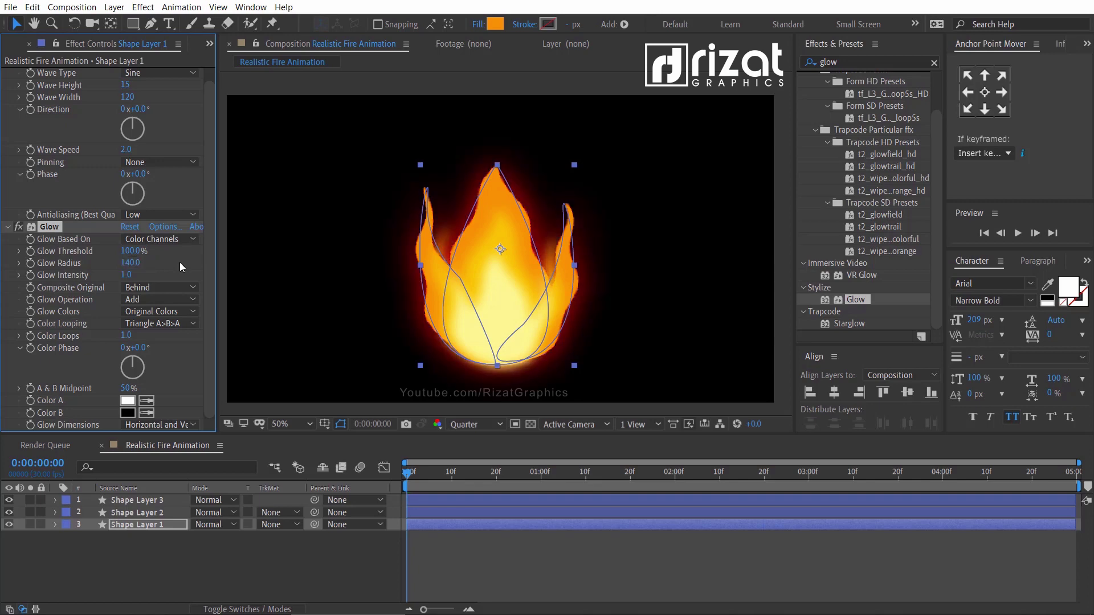
Preview the animation to check the wide orange halo around the flame
click(203, 565)
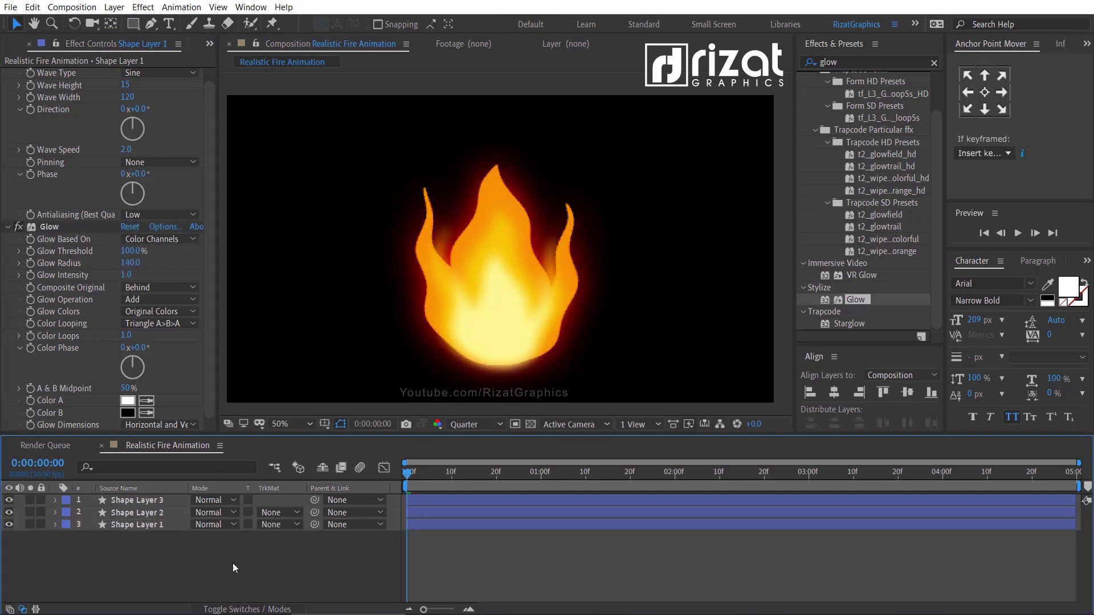
key(space)
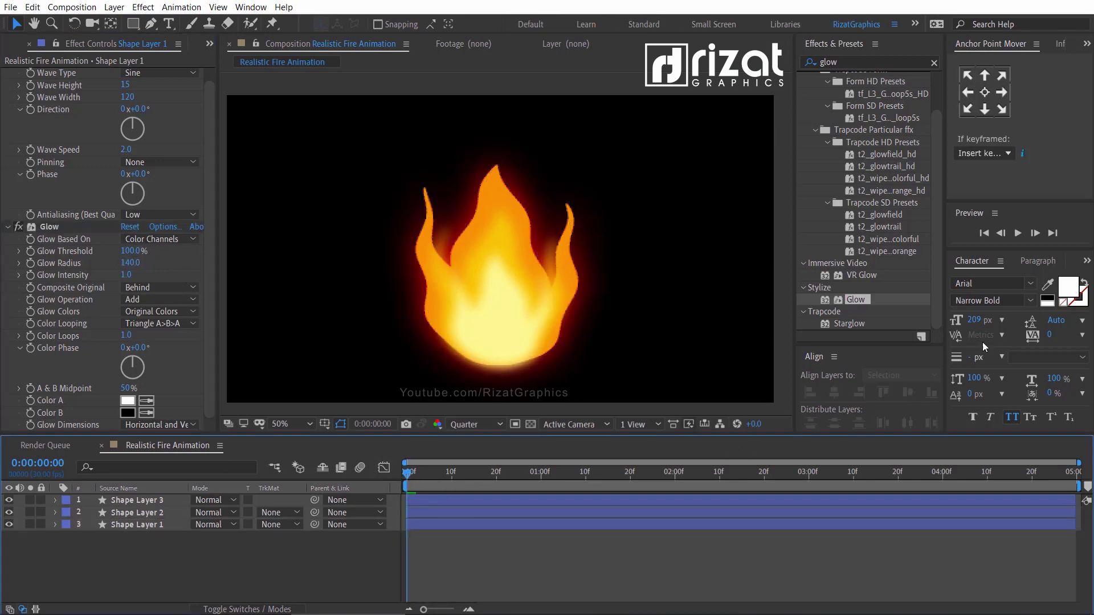
click(1016, 233)
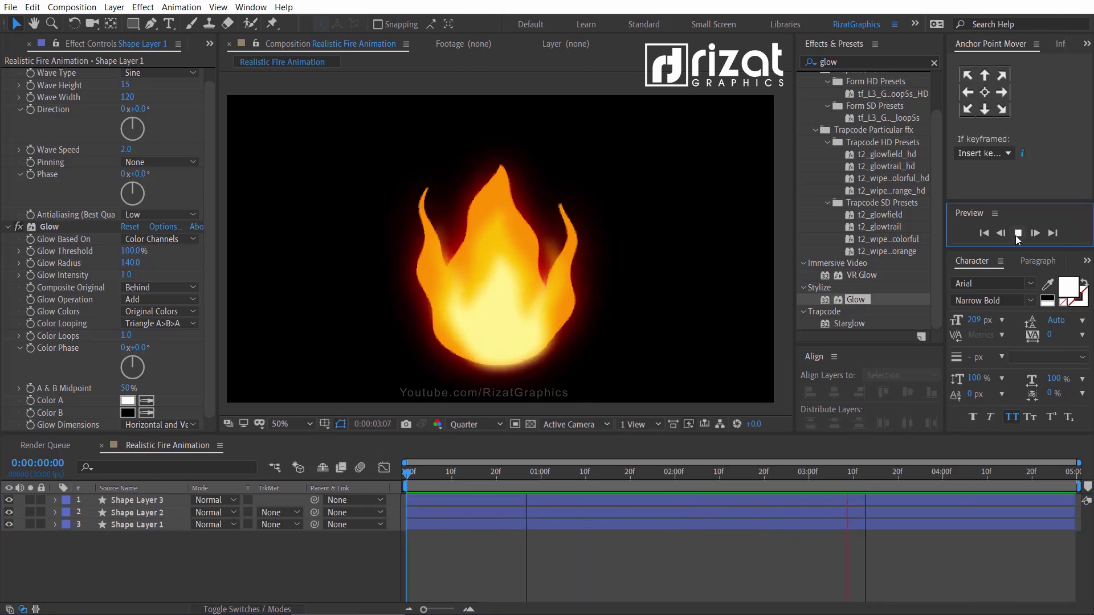
key(space)
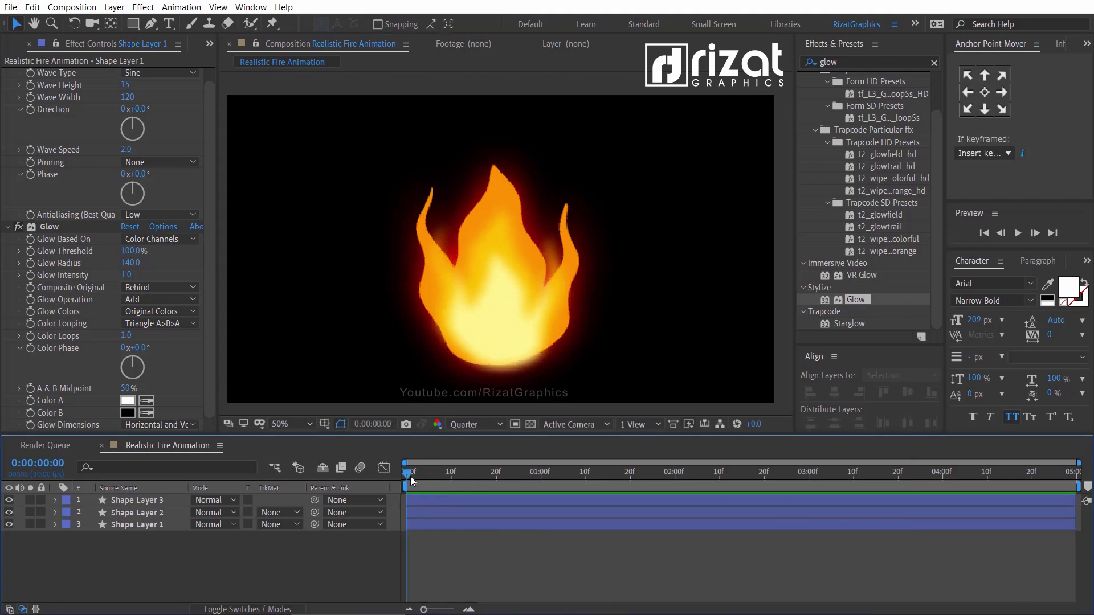
Lower Shape Layer 1's Wave Warp speed to 1.5 and preview the slower flame
click(415, 524)
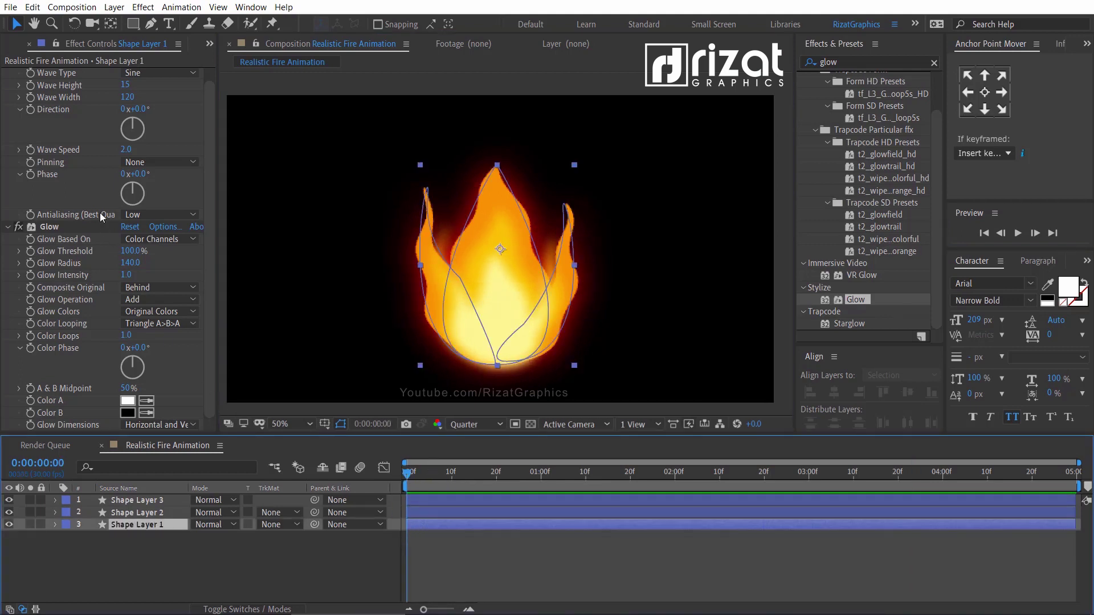
scroll(102, 215, up, 1)
click(126, 163)
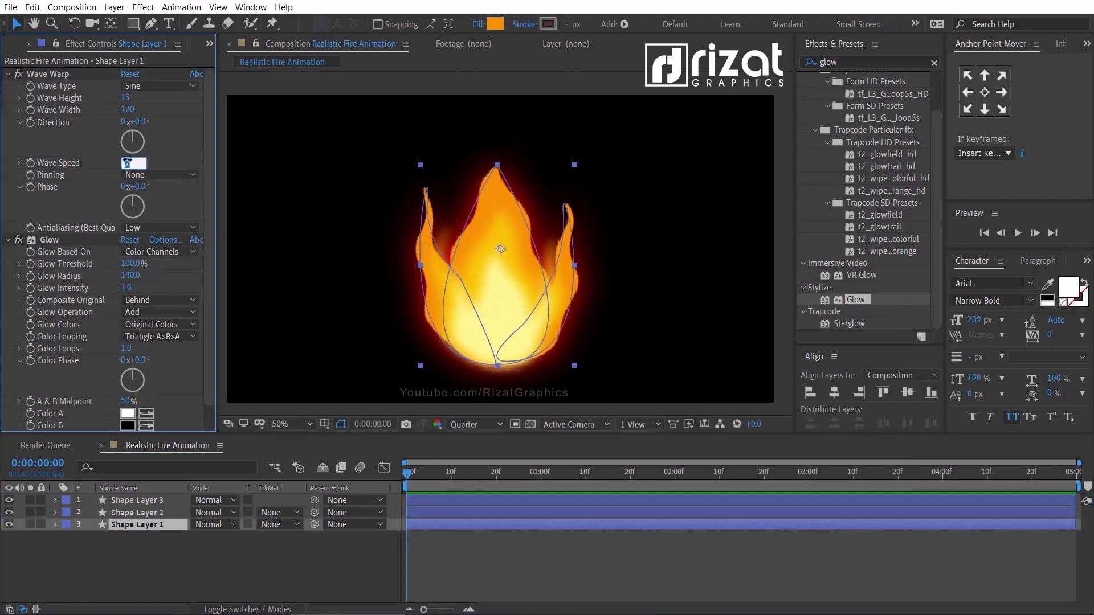
text(1.5)
key(Return)
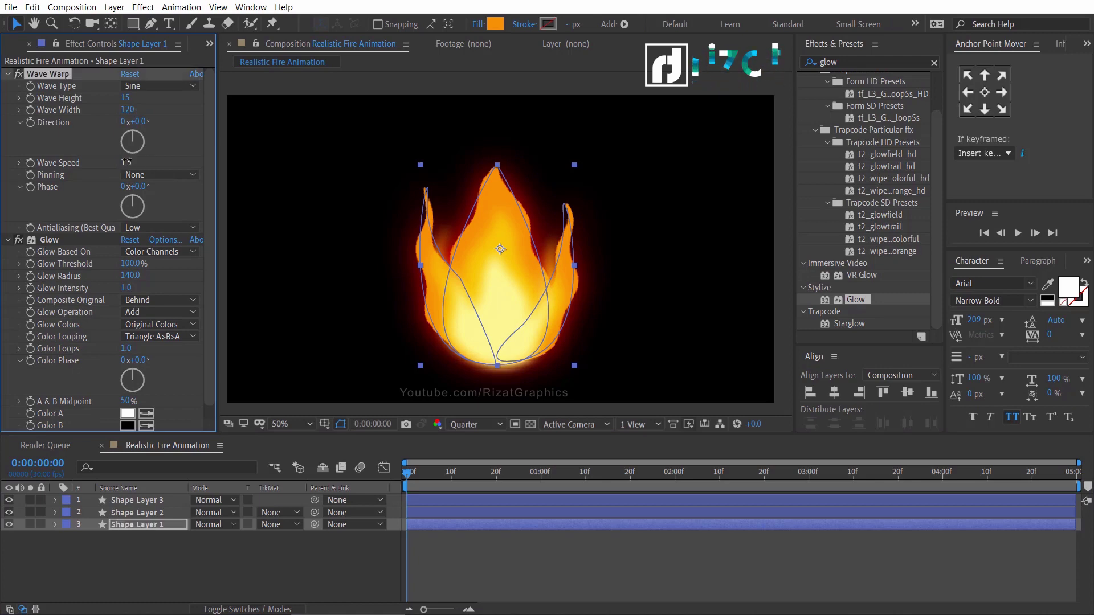
click(275, 563)
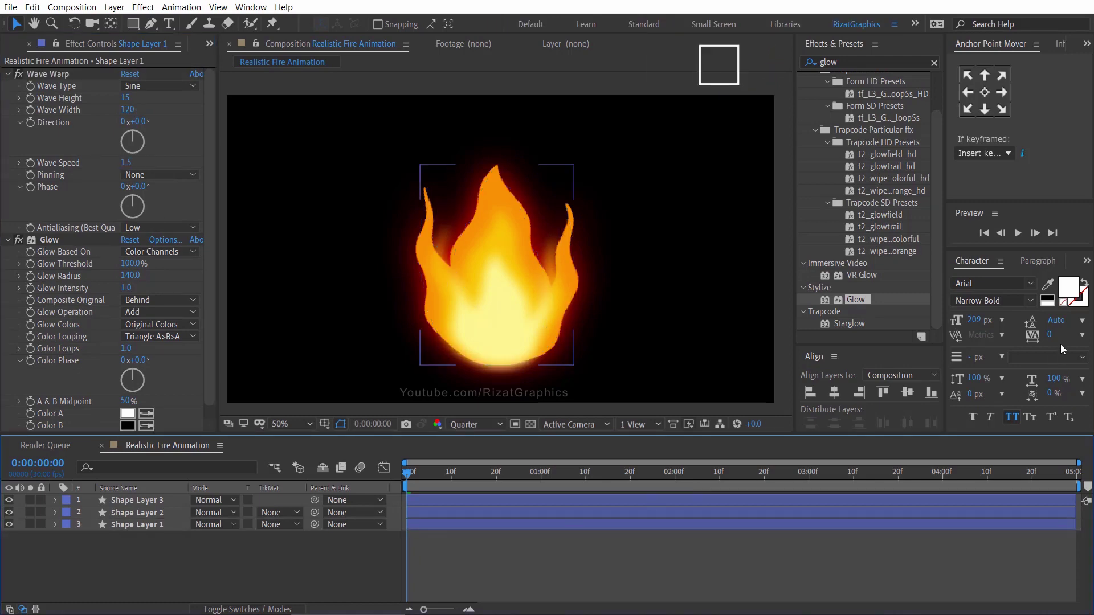
click(1013, 233)
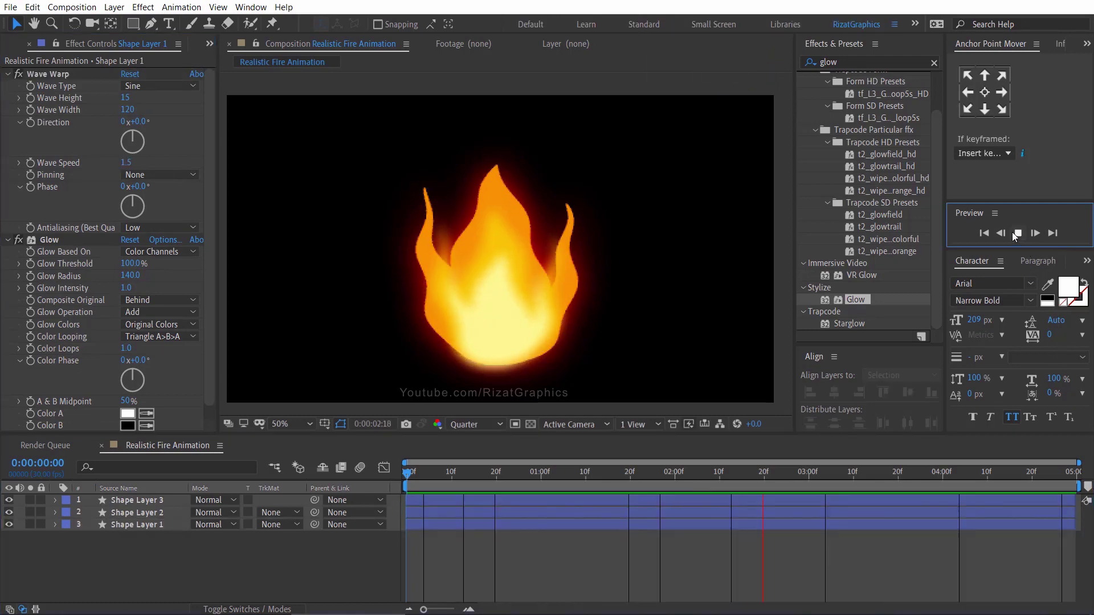
Clear the effects search, show the Project panel, and replay the flame animation
click(934, 62)
click(8, 74)
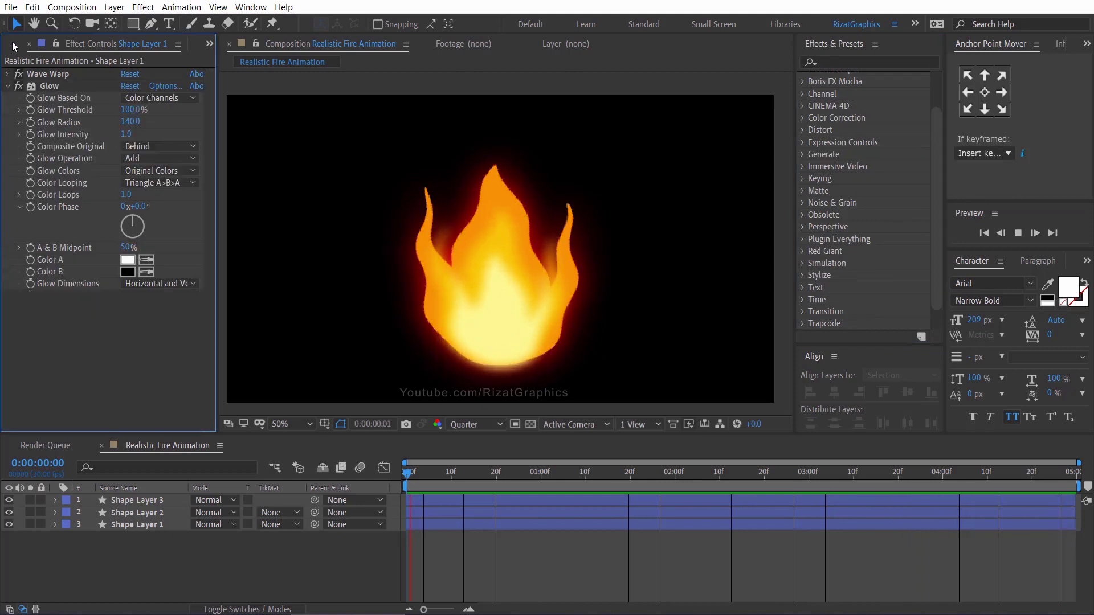
key(ctrl+0)
click(130, 268)
click(401, 480)
key(space)
click(1017, 234)
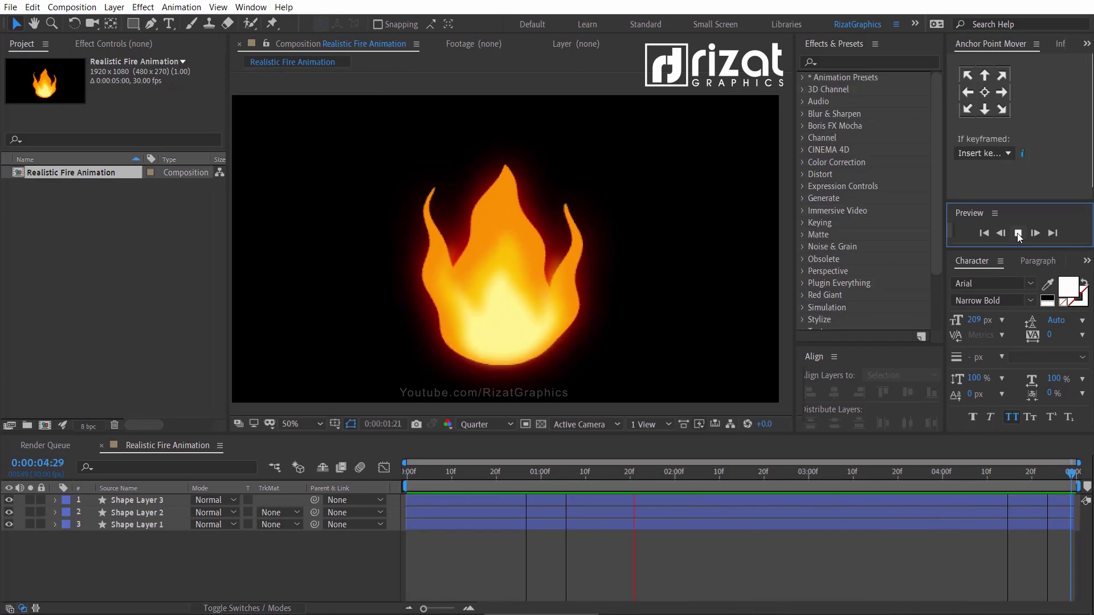
Create a new solid layer named 'Particles'
click(409, 487)
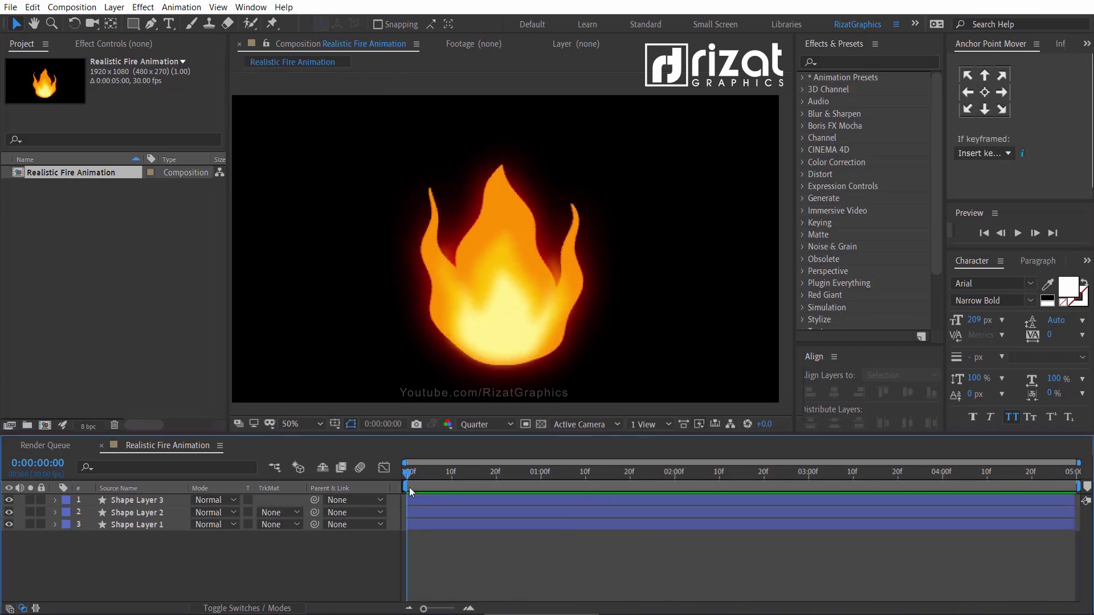
click(114, 7)
mouse_move(129, 23)
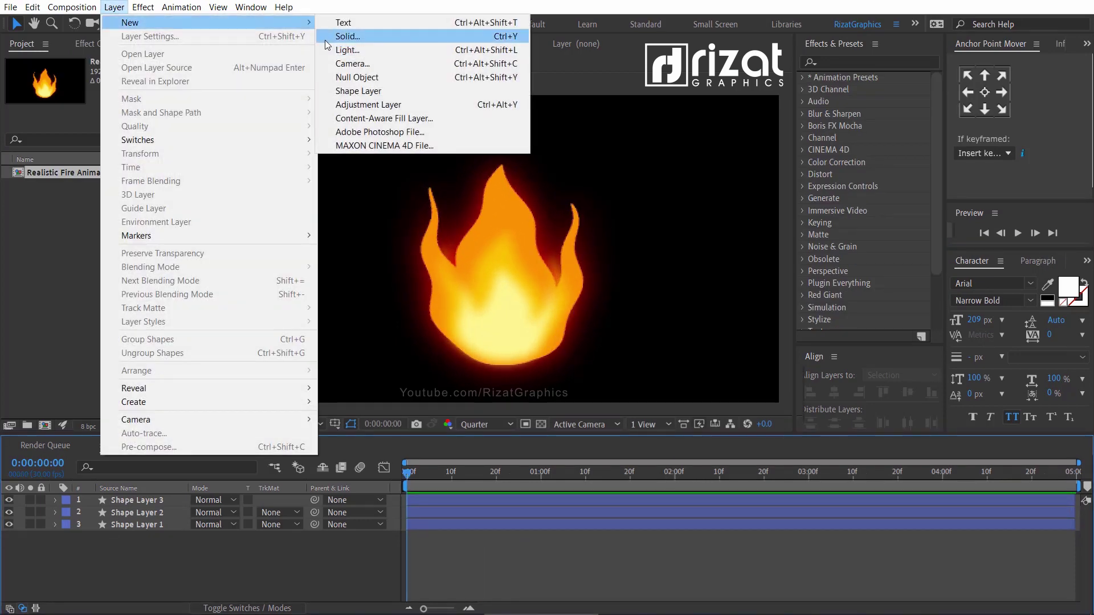
click(326, 37)
text(Particles)
key(Return)
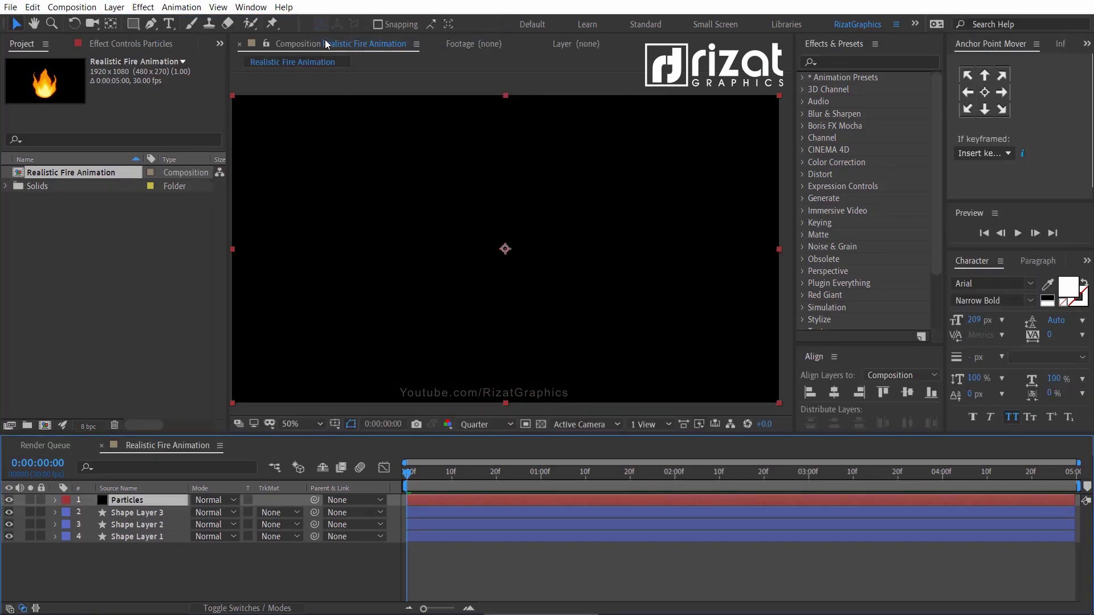
Apply CC Particle World to Particles, hide the three flame layers, and scrub to frame 22
click(833, 62)
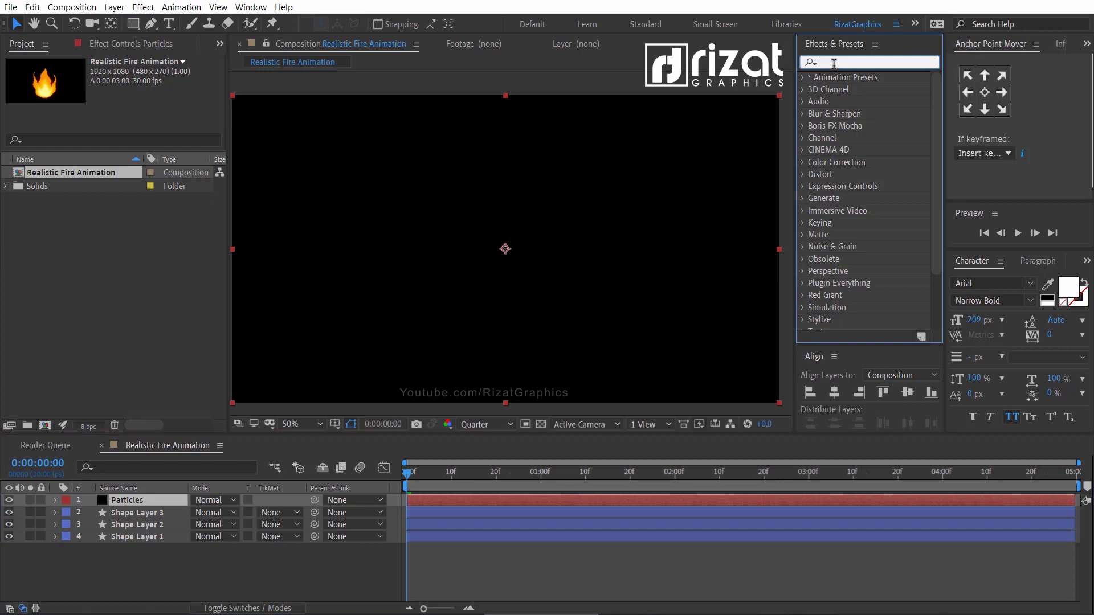
text(cc par)
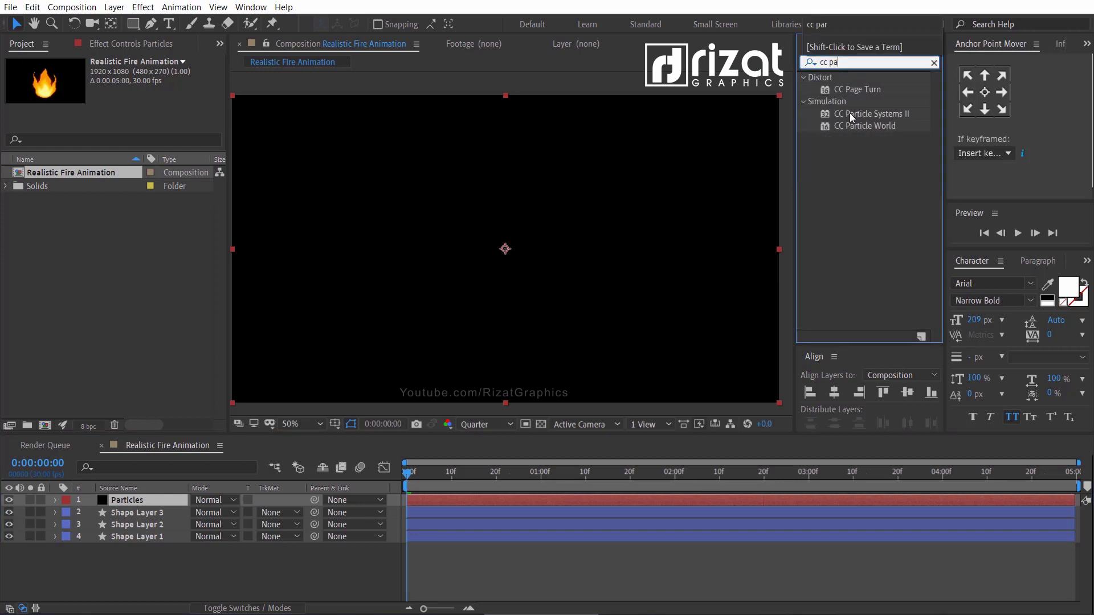
drag(857, 126, 587, 227)
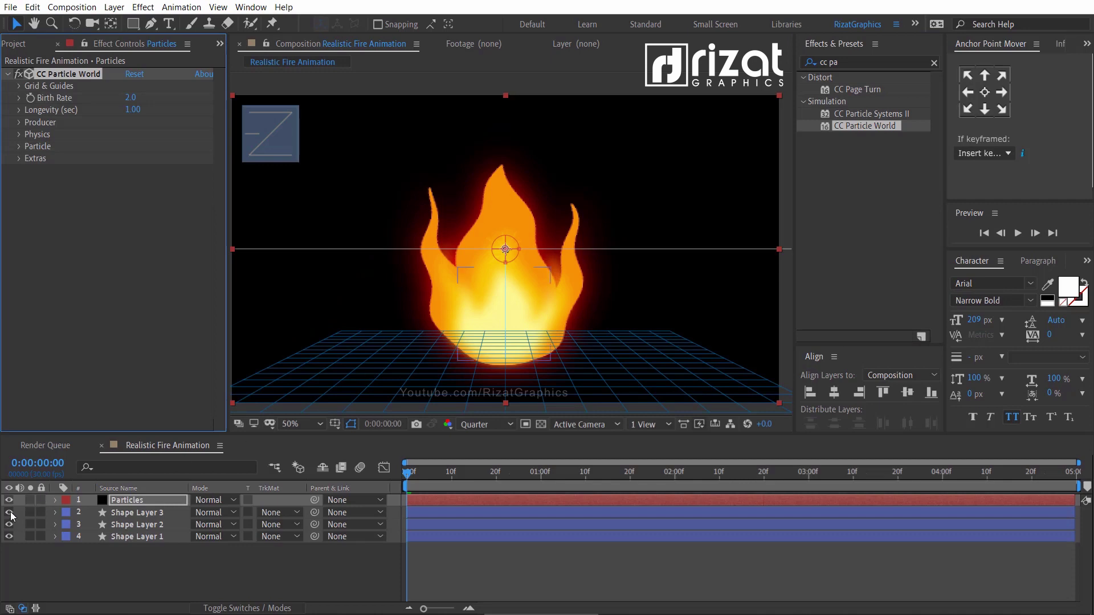
drag(11, 516, 9, 537)
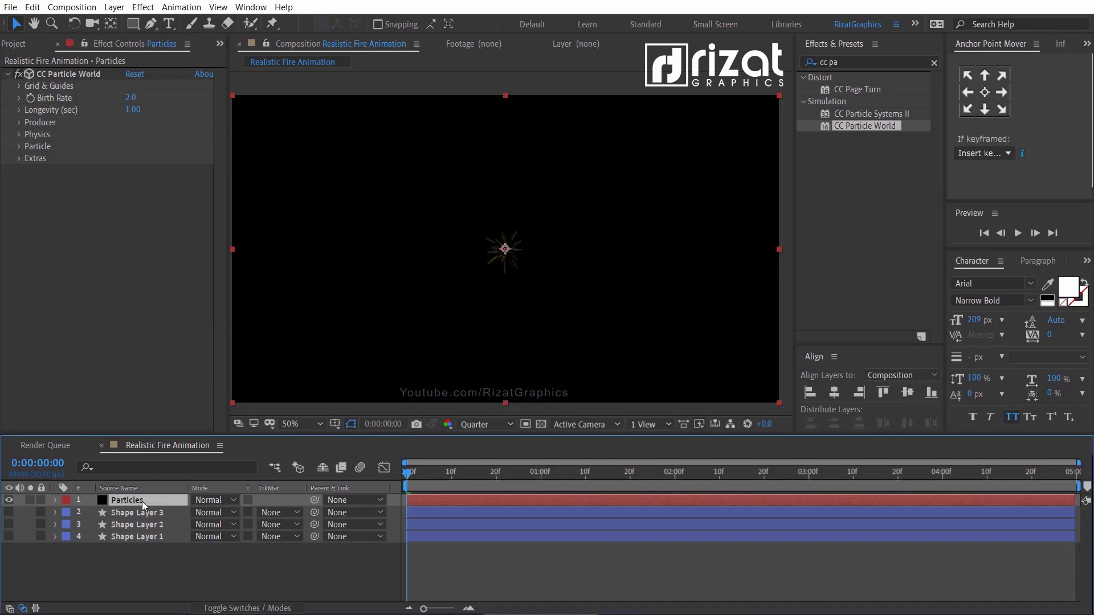
drag(406, 471, 501, 475)
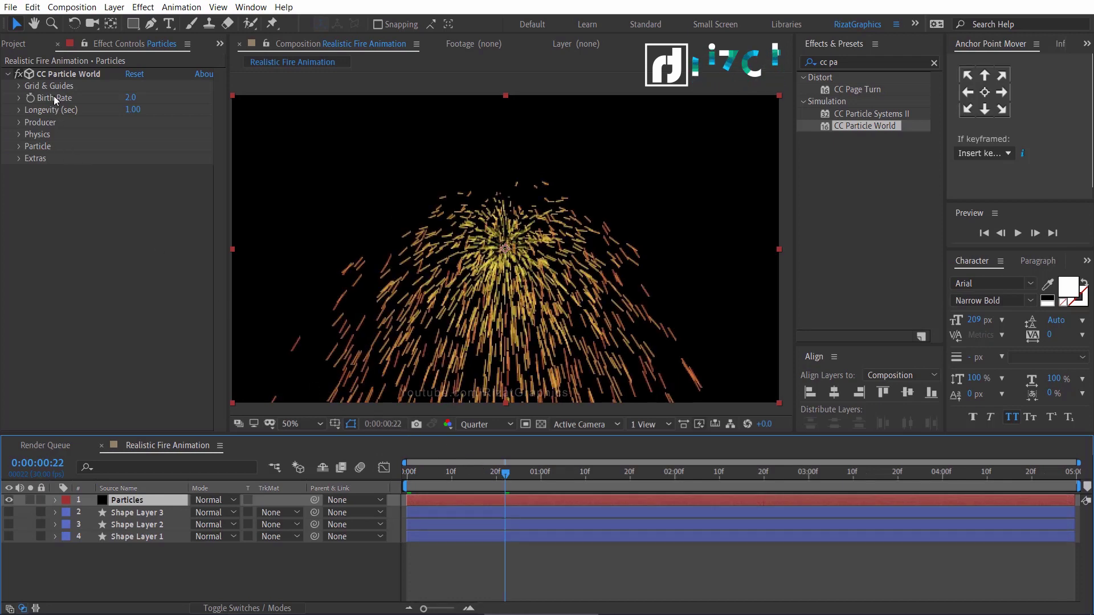
Set particle Longevity to 0.5 seconds and the Producer Position Y to 0.15
click(133, 109)
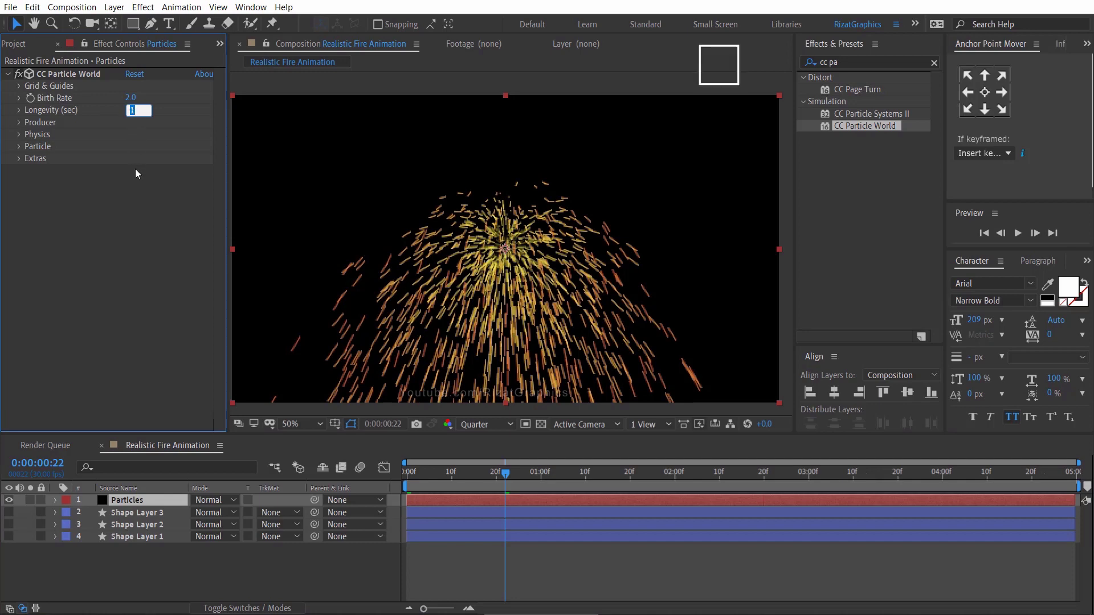
text(0.5)
key(Return)
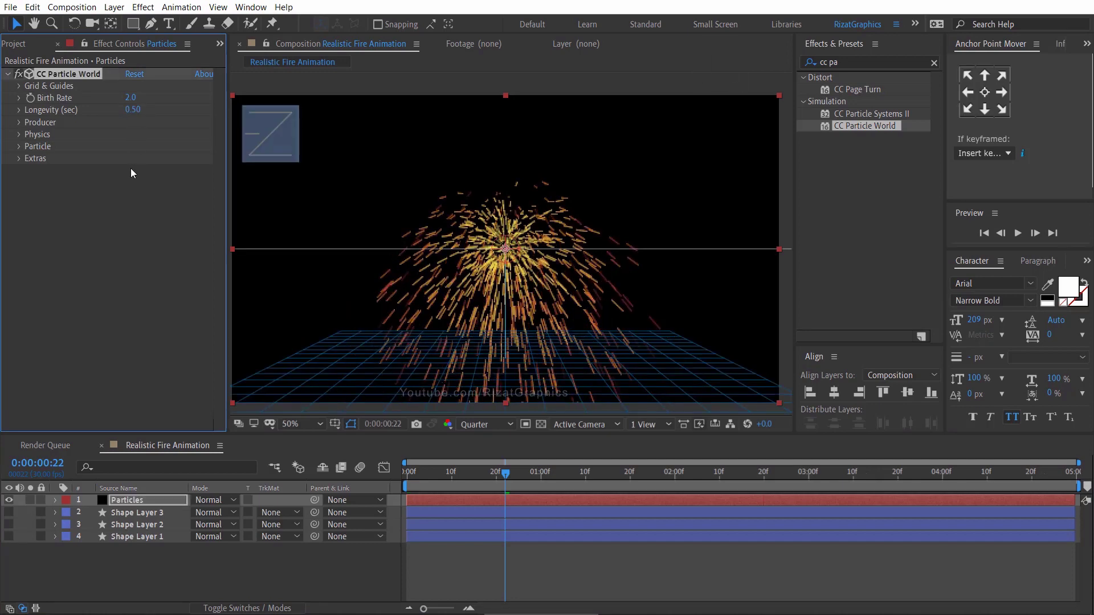
click(20, 122)
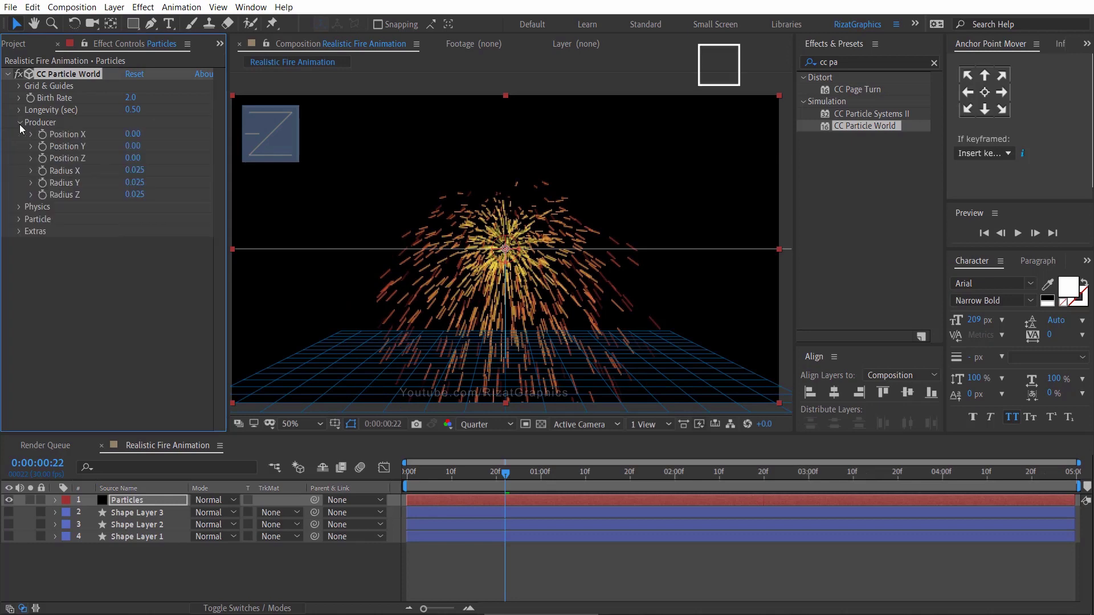
click(132, 146)
text(0.)
key(Return)
Set Physics Gravity to -1 and Resistance to 2 so particles rise narrowly
click(21, 207)
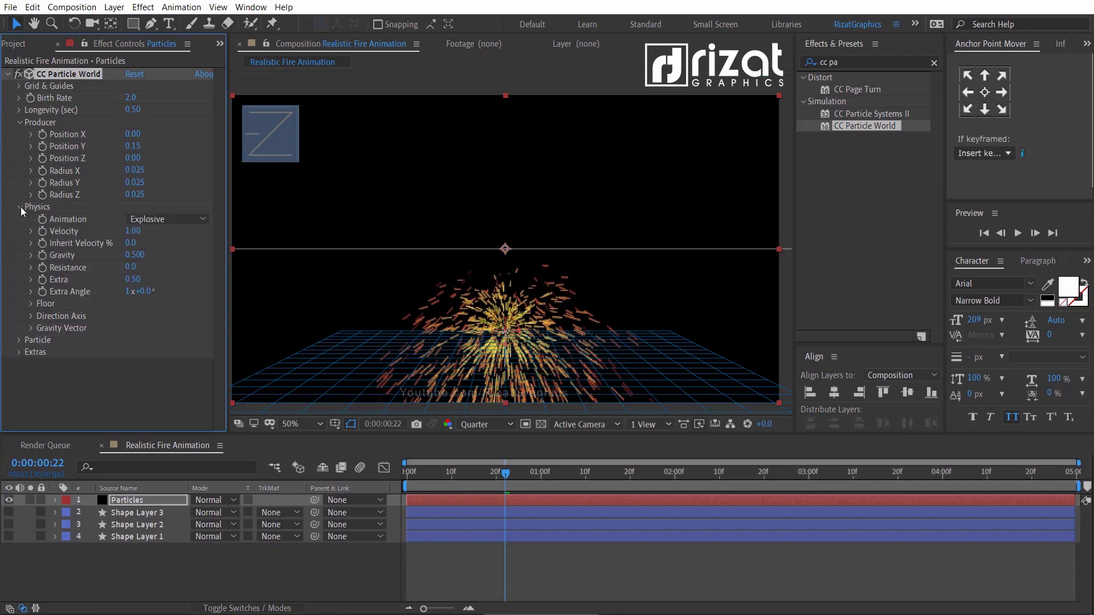
click(132, 256)
text(-1)
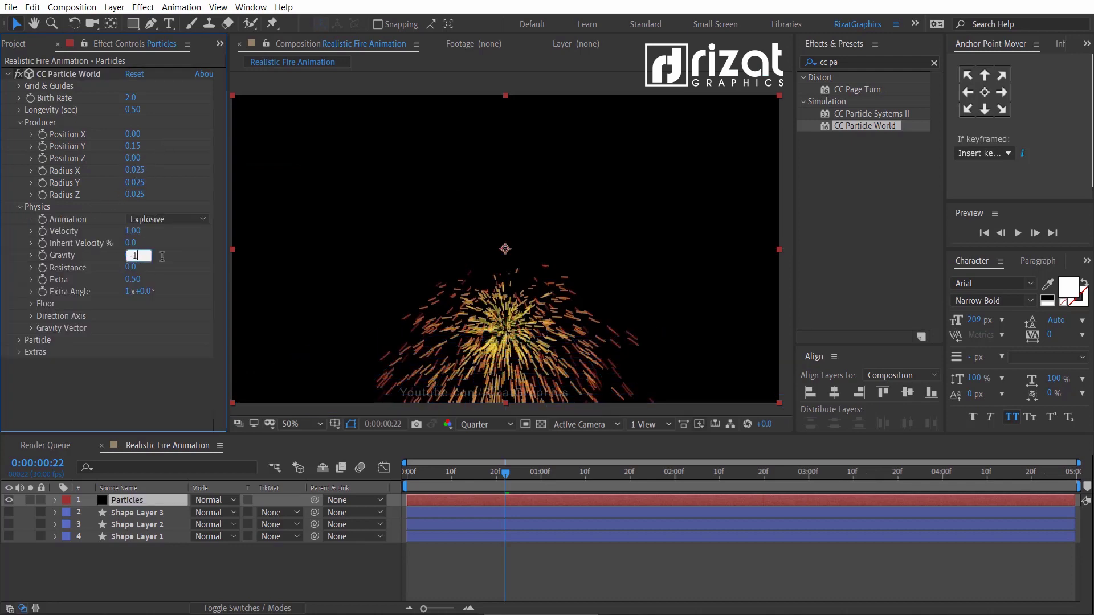
key(Return)
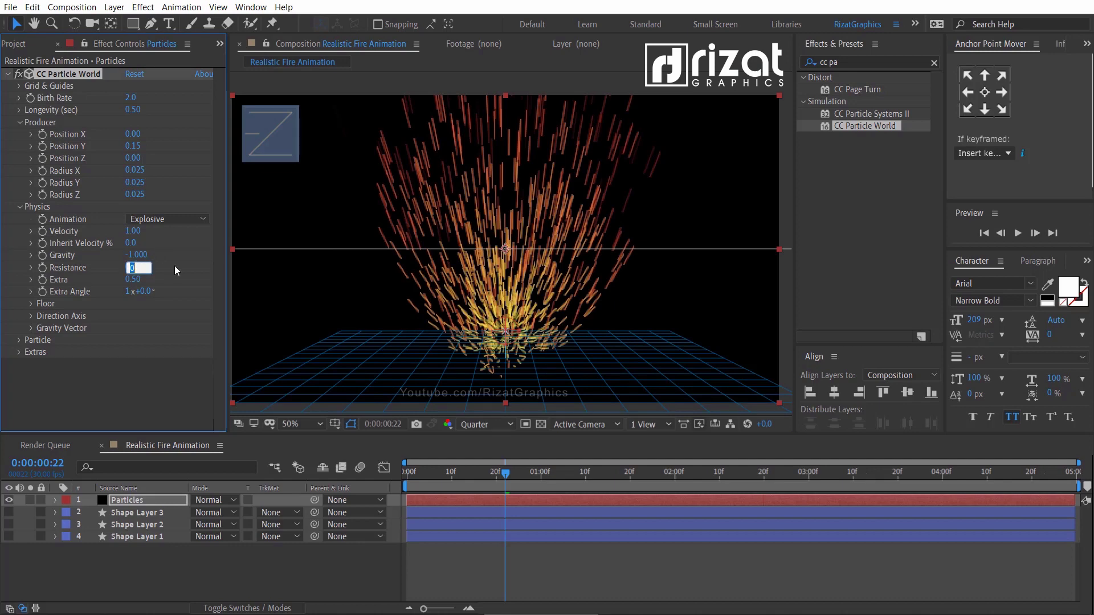
text(2)
key(Return)
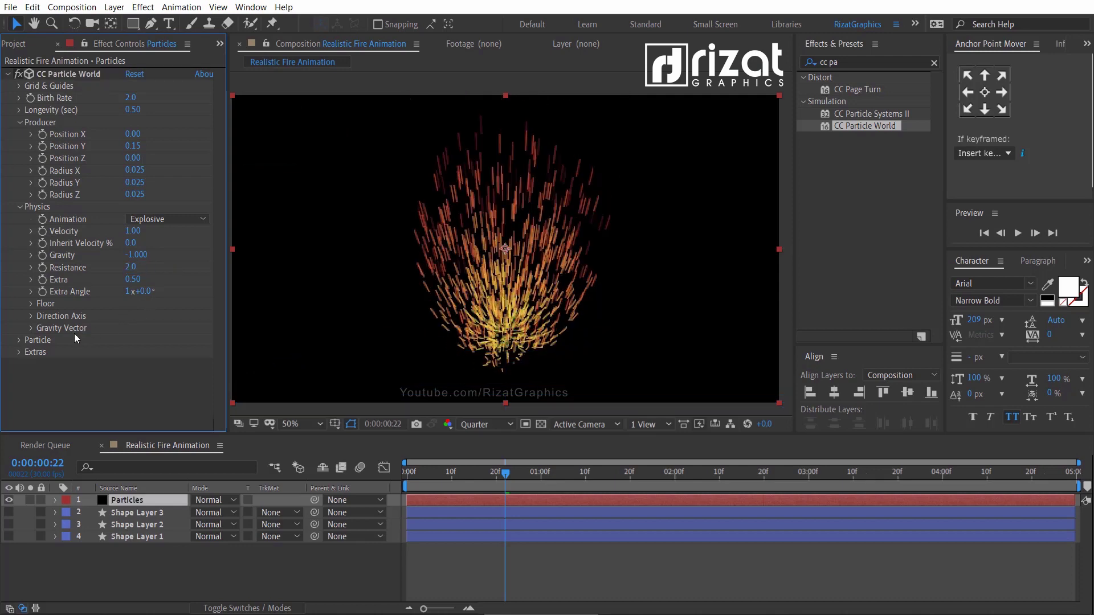
Make the particles Faded Spheres at 100% max opacity, birth size 0.03, death size 0.1
click(19, 340)
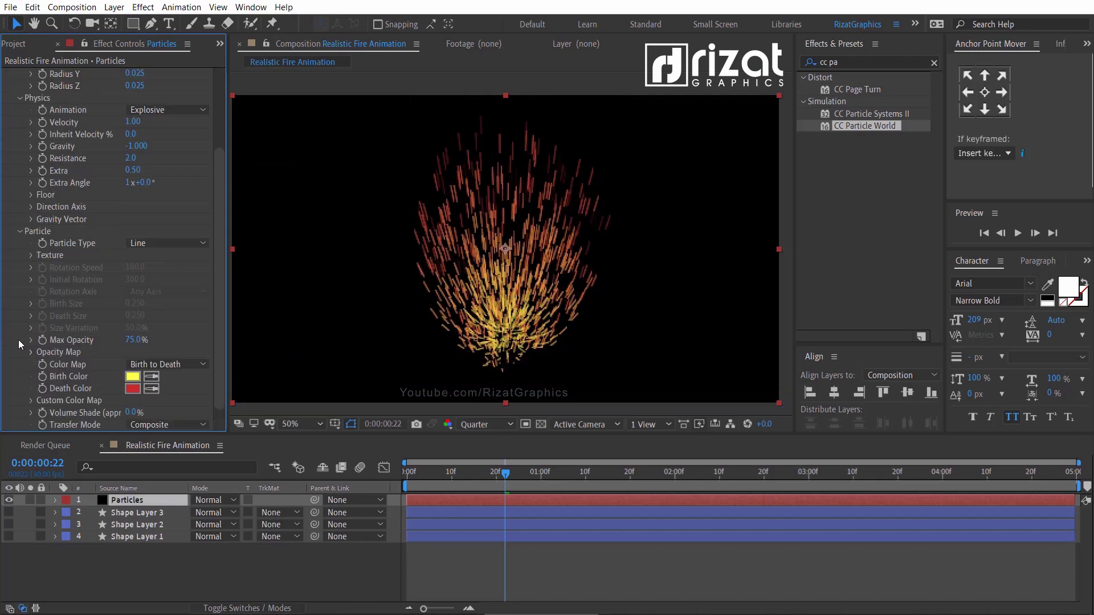
click(156, 247)
click(165, 303)
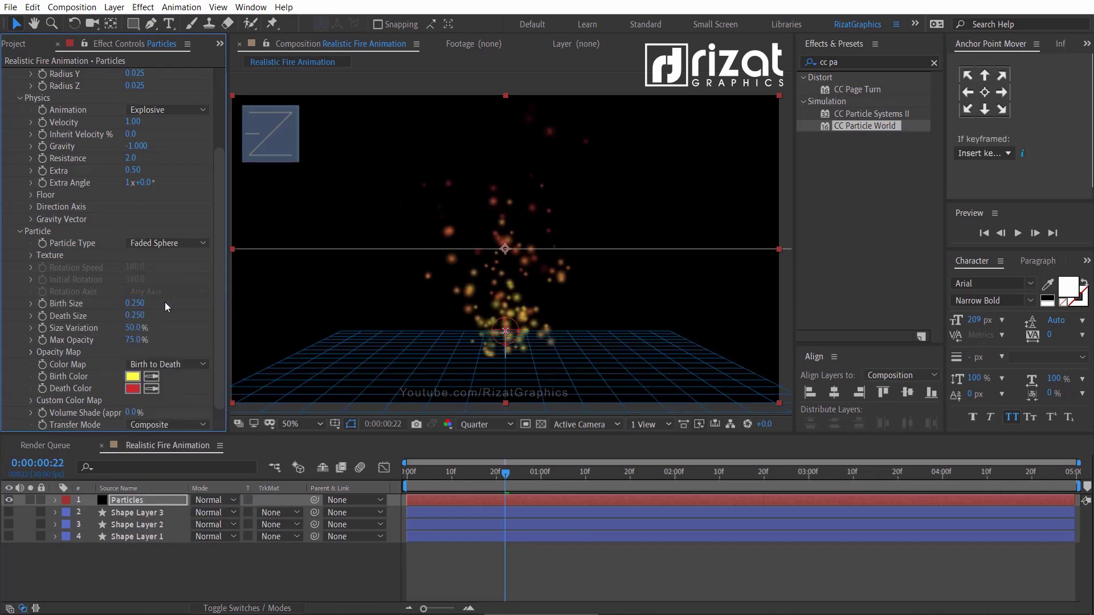
drag(133, 340, 182, 331)
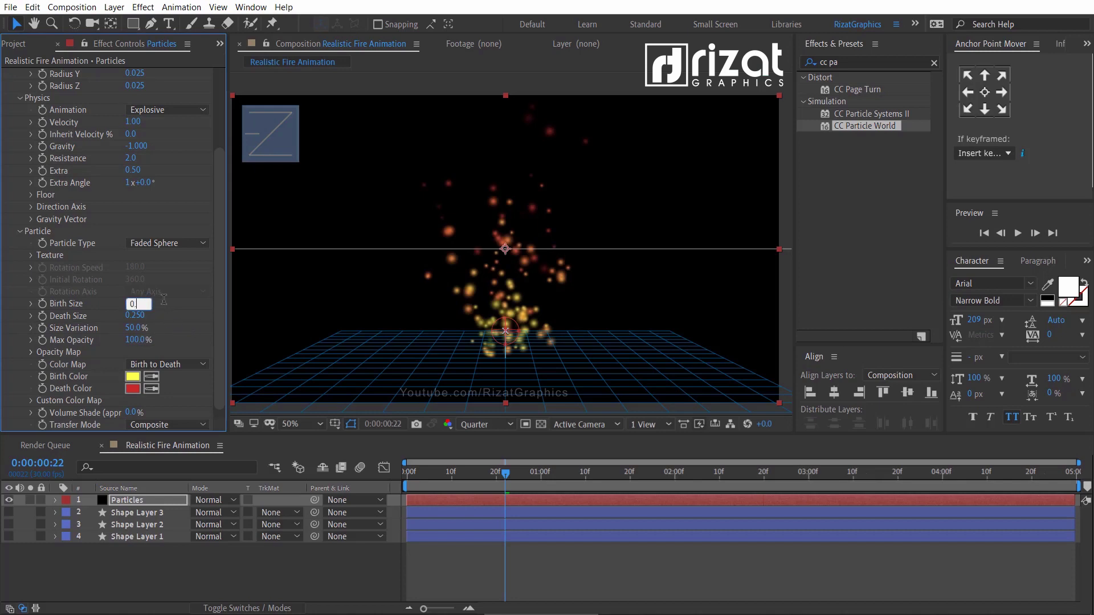
text(.030)
key(Return)
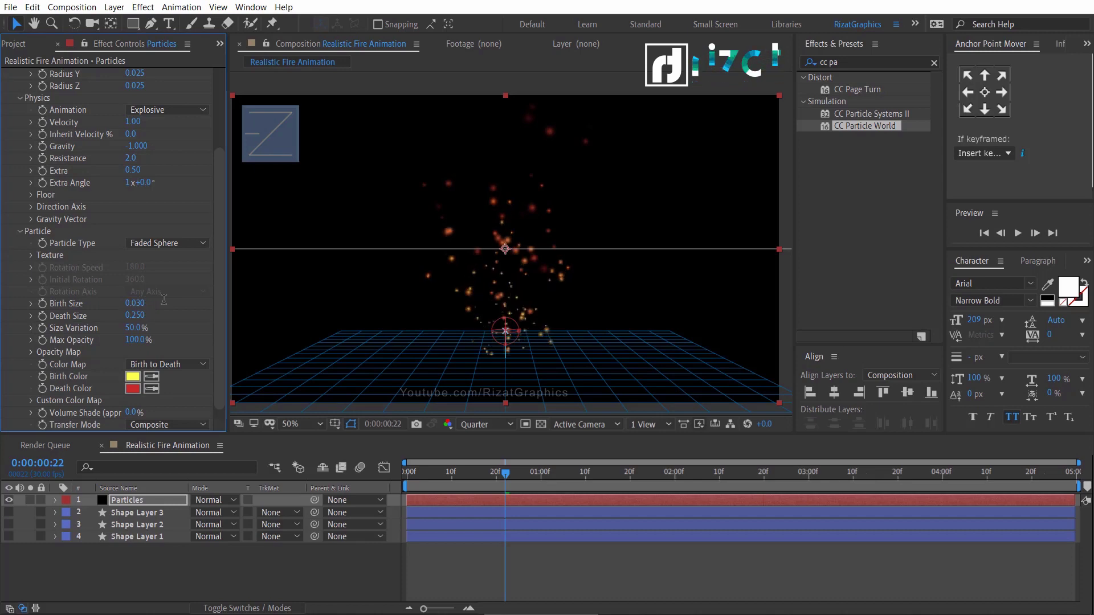
click(141, 317)
text(0.100)
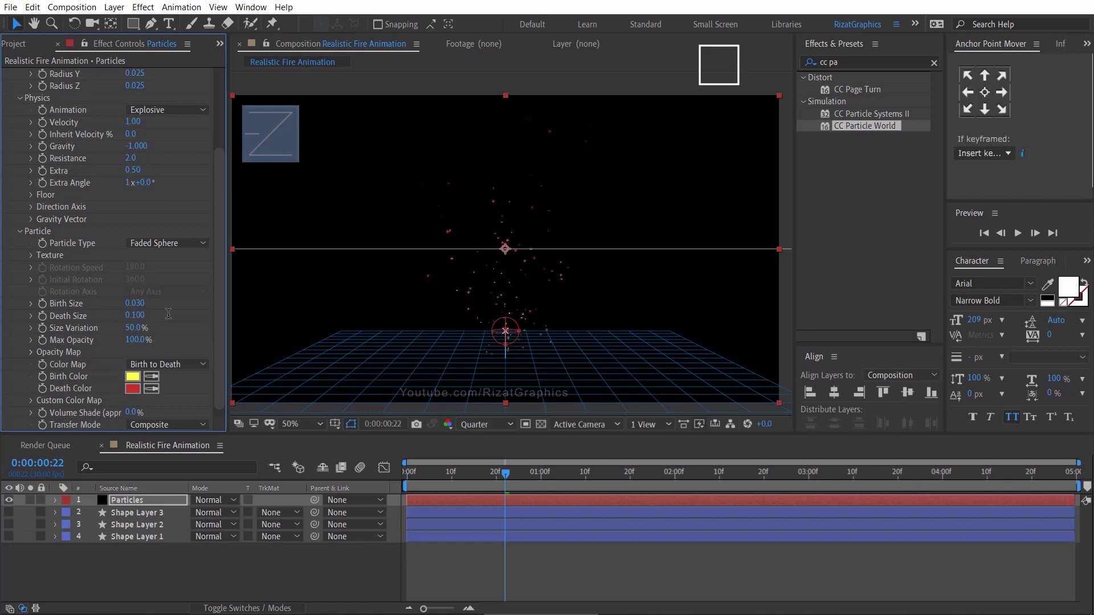
scroll(169, 314, up, 3)
scroll(169, 315, up, 2)
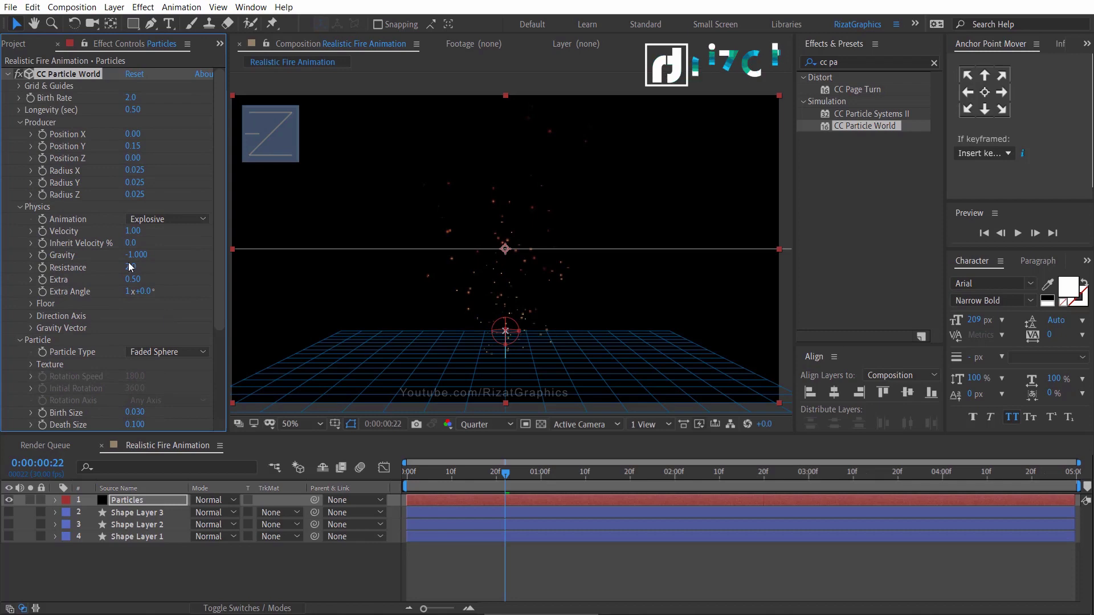
Show the flame layers again, move Particles to the bottom, and extend it to the comp end
click(21, 121)
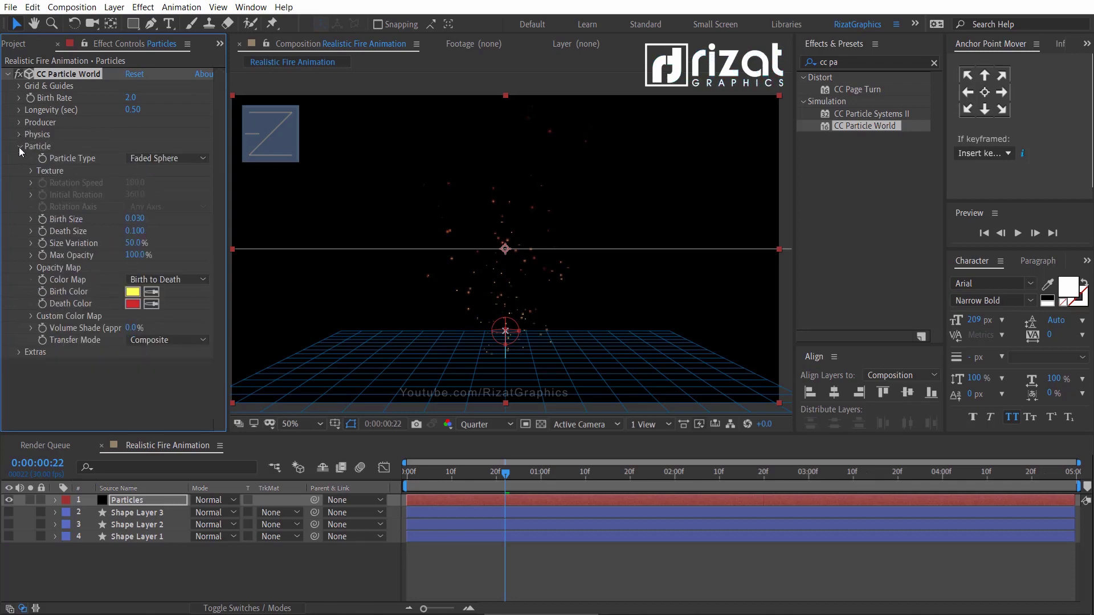
click(20, 147)
drag(8, 512, 8, 536)
click(147, 499)
drag(148, 499, 144, 545)
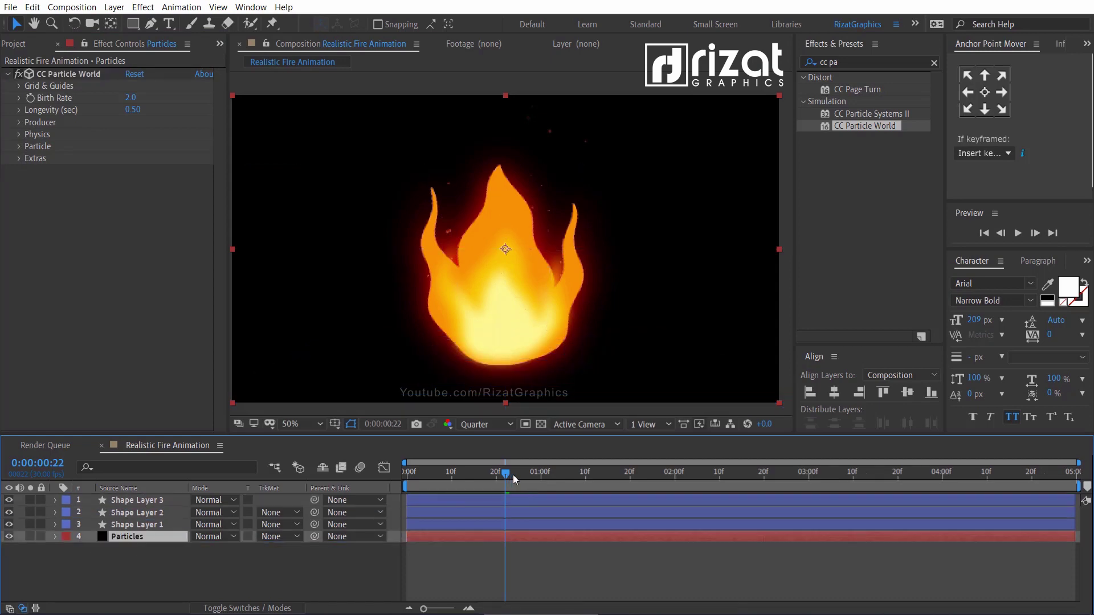
mouse_move(518, 474)
mouse_down()
mouse_move(577, 474)
mouse_move(408, 474)
mouse_up()
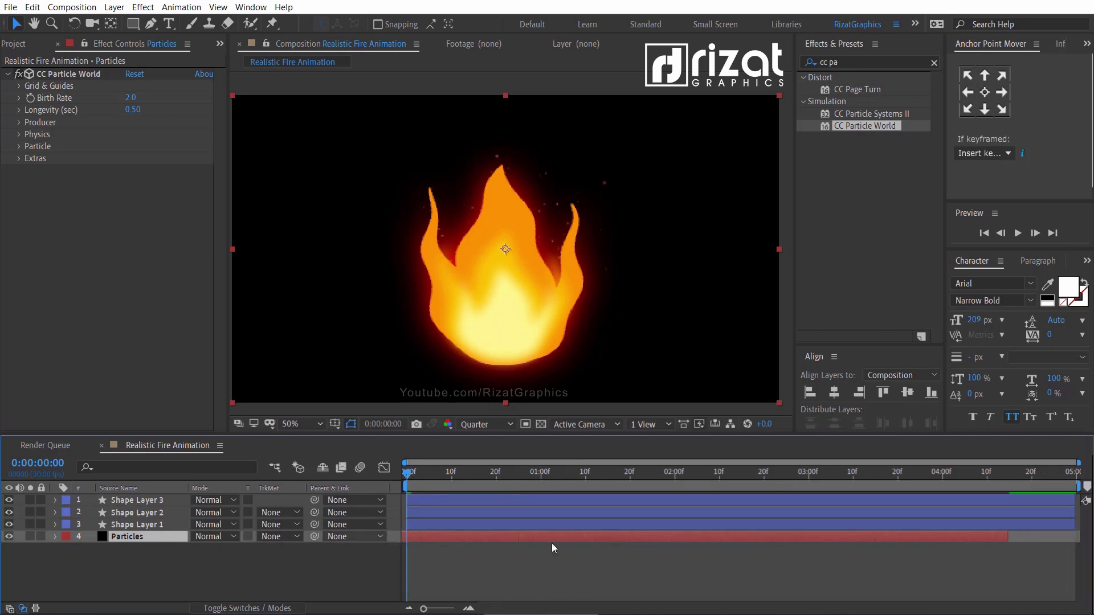
drag(1009, 539, 1090, 540)
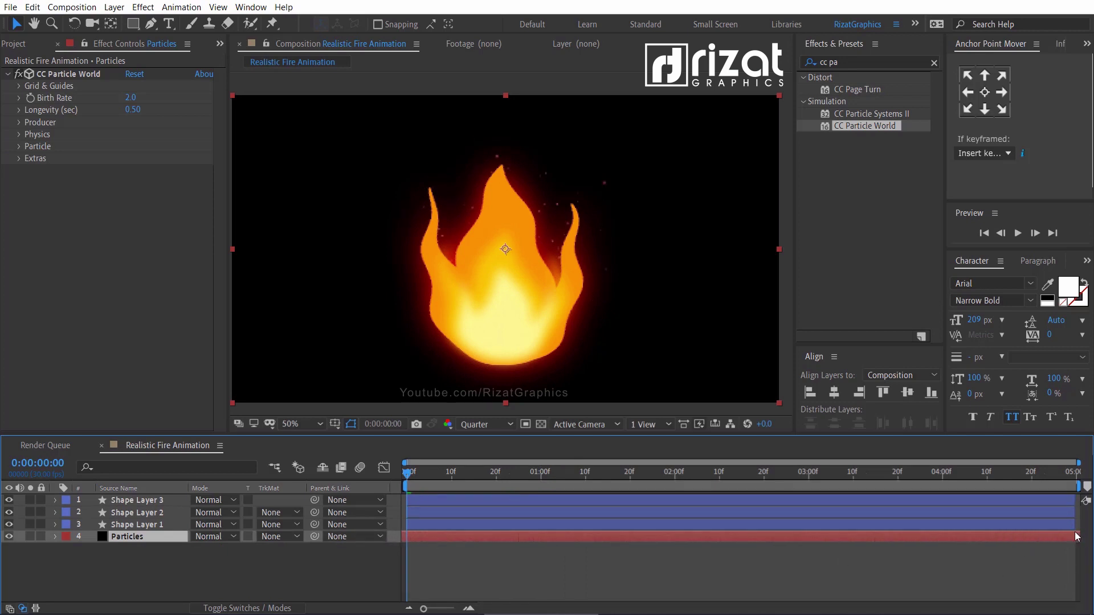
Move the duplicate Wood.png logs below the fire and give them a Fast Box Blur
click(1019, 234)
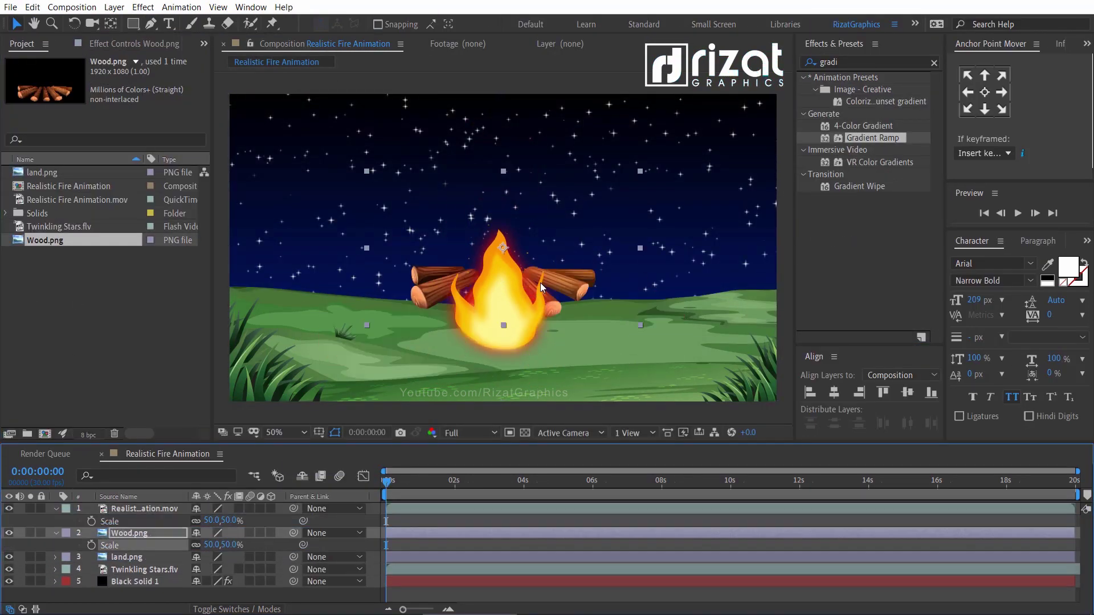
drag(501, 308, 503, 380)
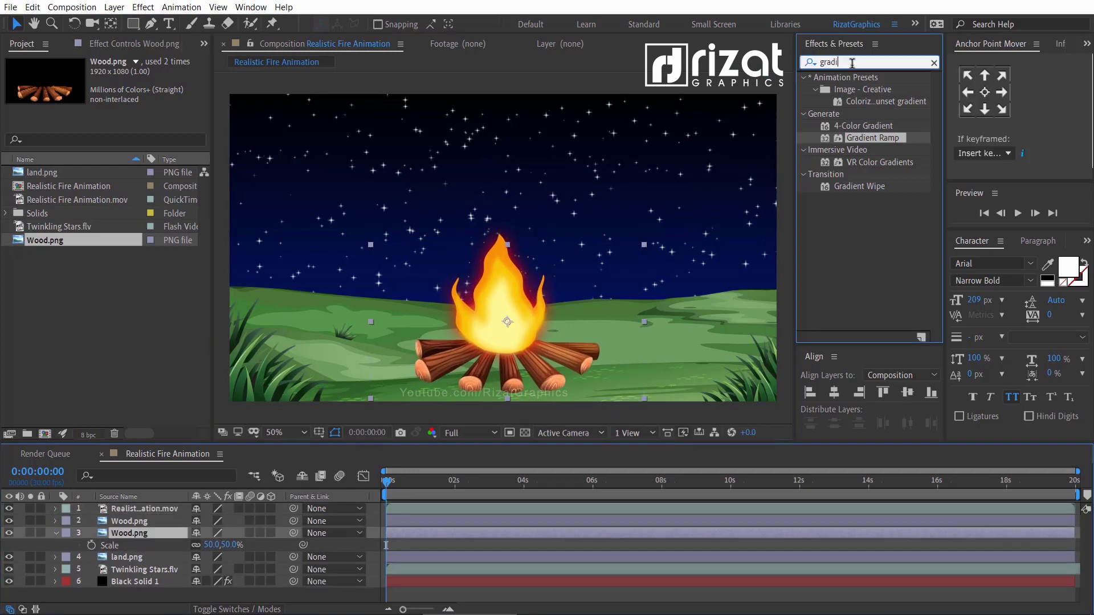
text(box)
double_click(869, 89)
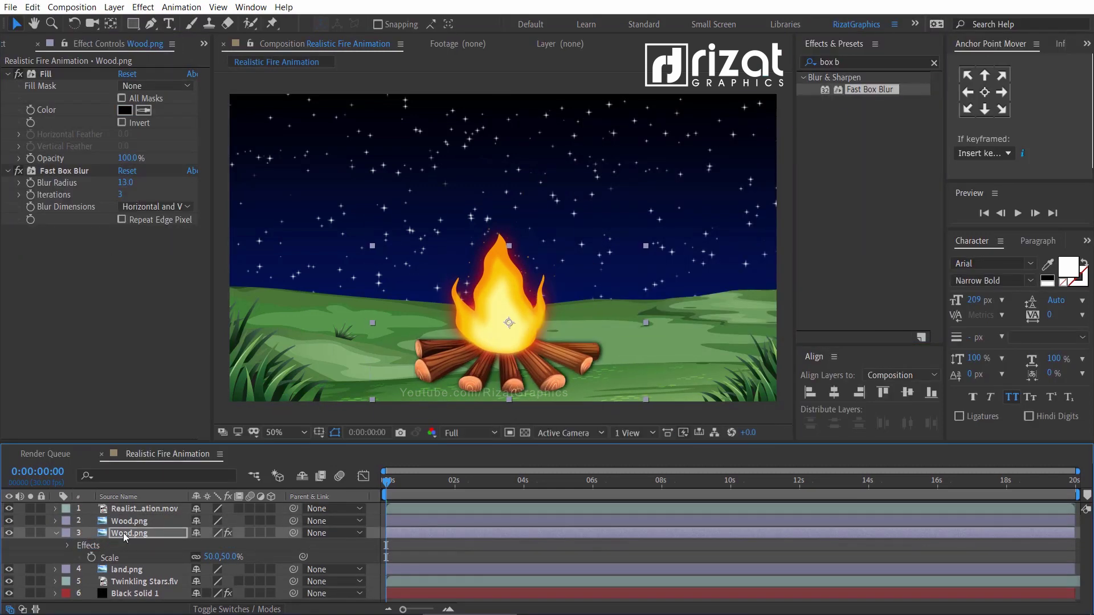